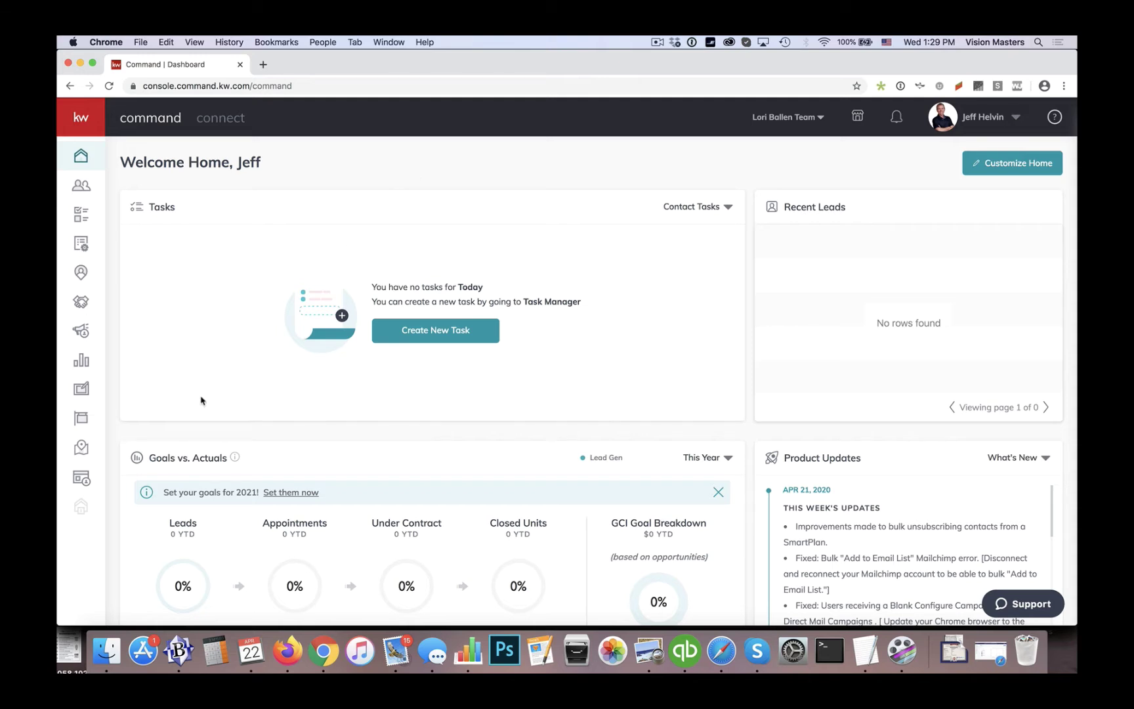
- Show the Consumer Agent Site Pages list with Agent Profile, about-us, about-me and contact-us
{"action": "left_click", "coordinate": [84, 480]}
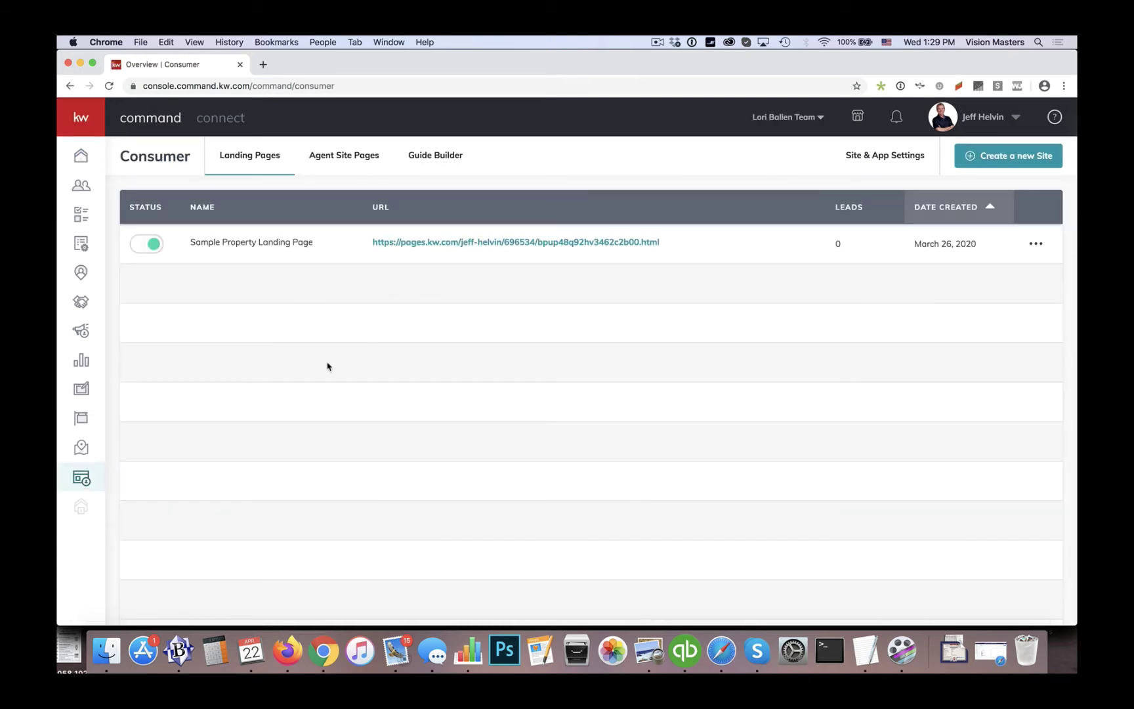
{"action": "left_click", "coordinate": [353, 163]}
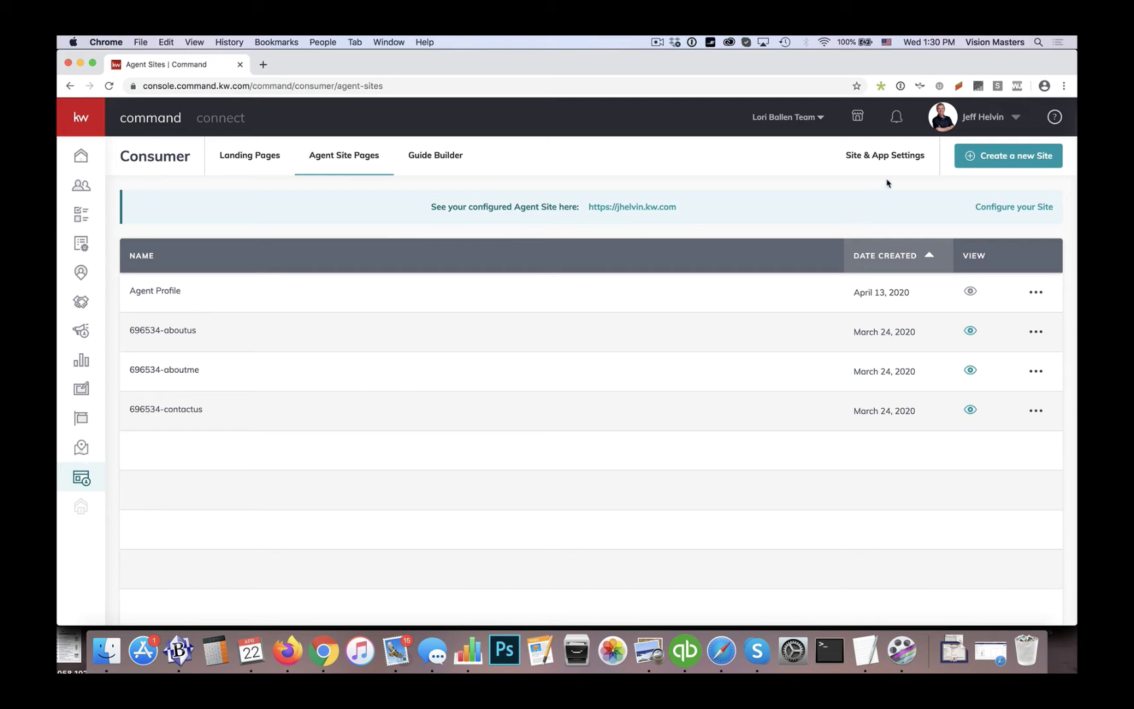
- Show the Site Pages tab of Site & App Settings with the about, About Me and contact pages
{"action": "left_click", "coordinate": [886, 158]}
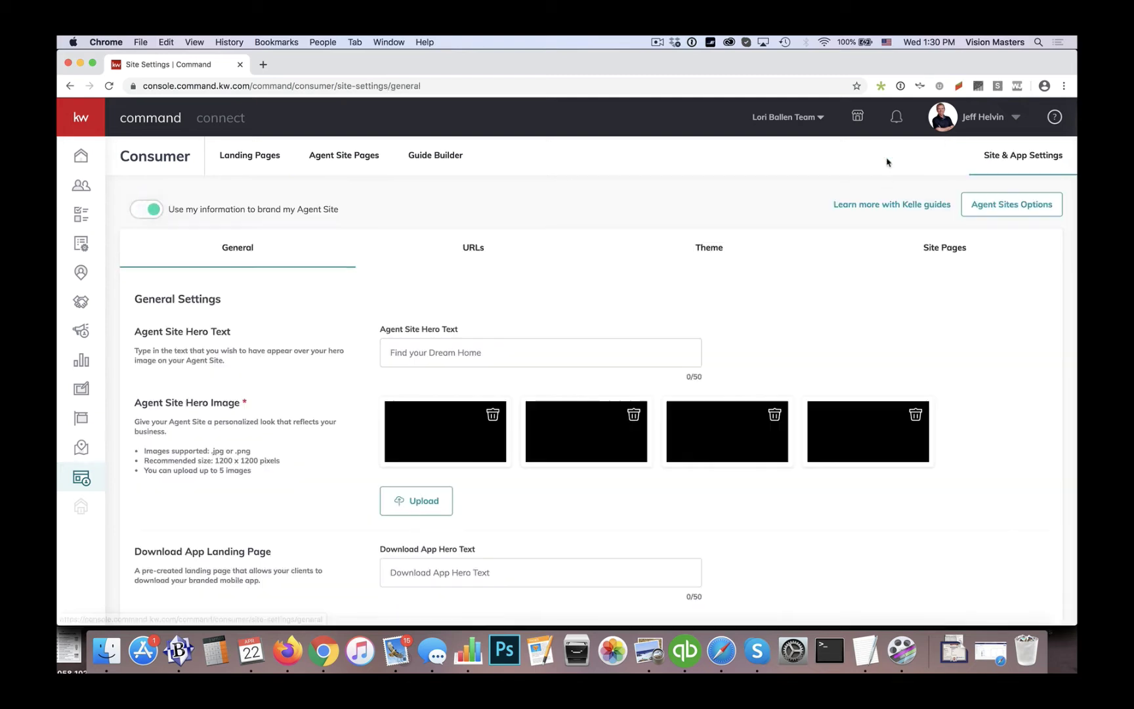
{"action": "left_click", "coordinate": [948, 254]}
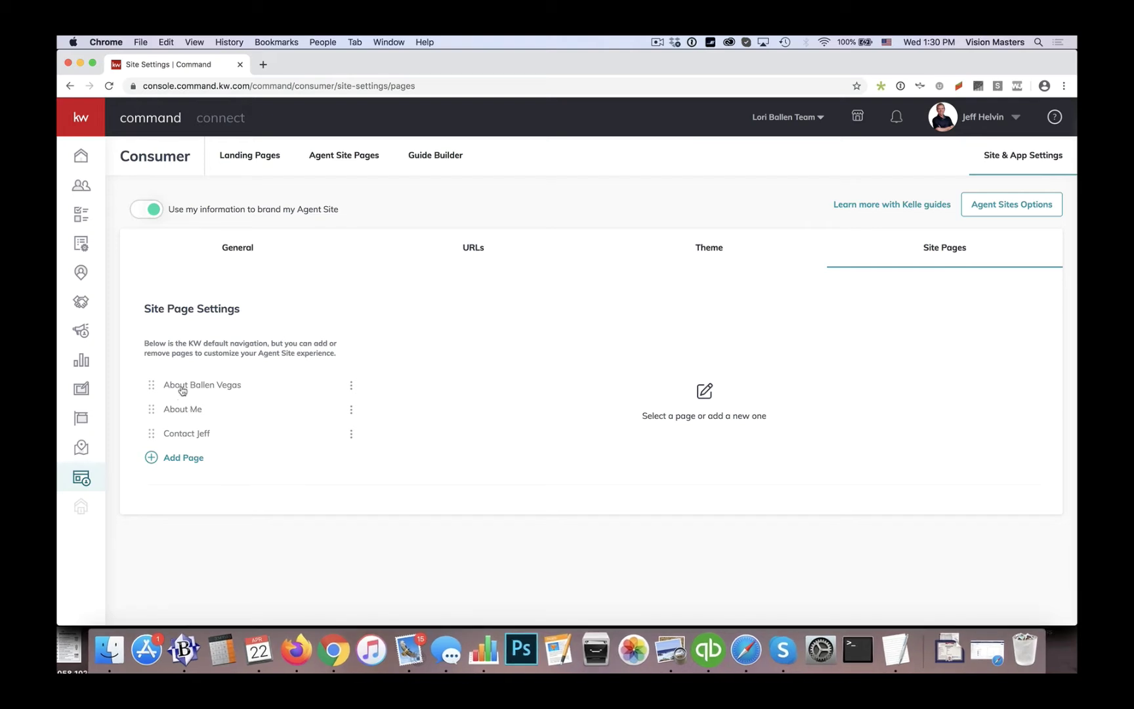
{"action": "left_click", "coordinate": [344, 157]}
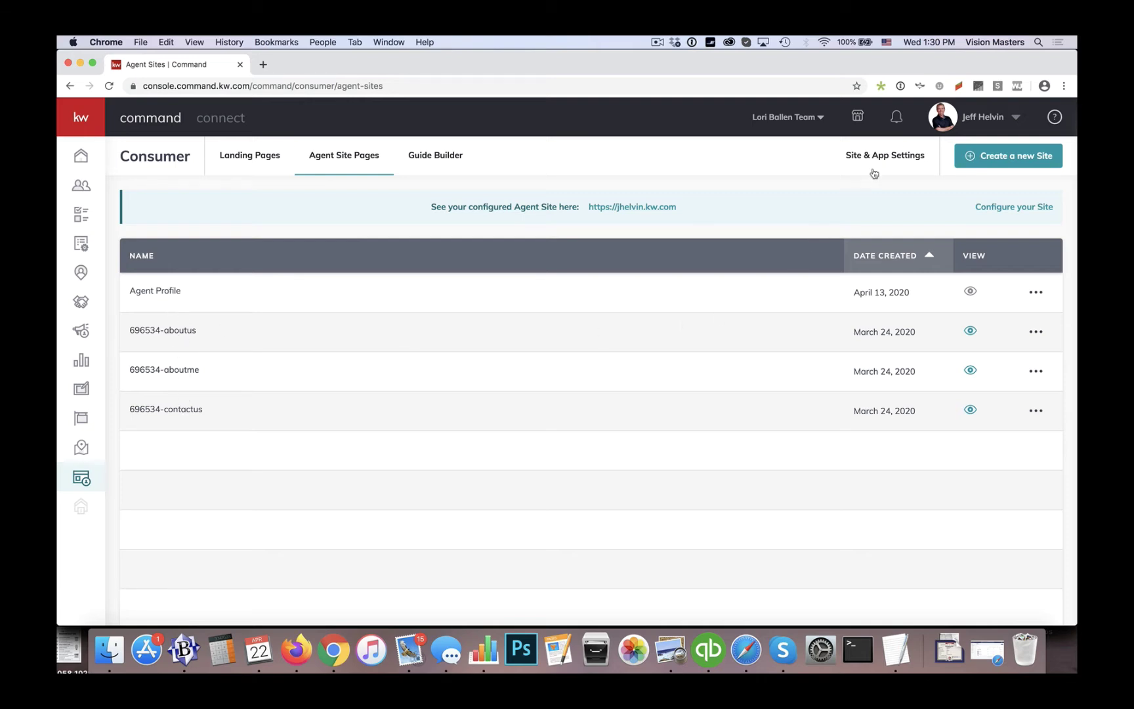
{"action": "left_click", "coordinate": [895, 158]}
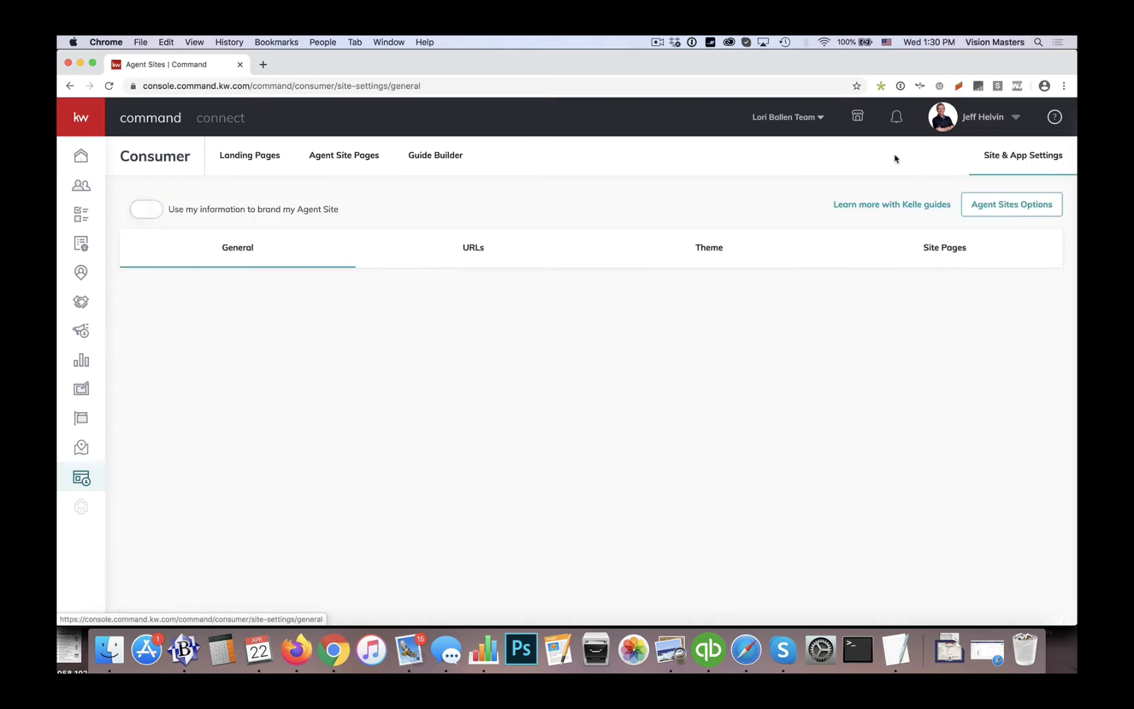
{"action": "left_click", "coordinate": [948, 250]}
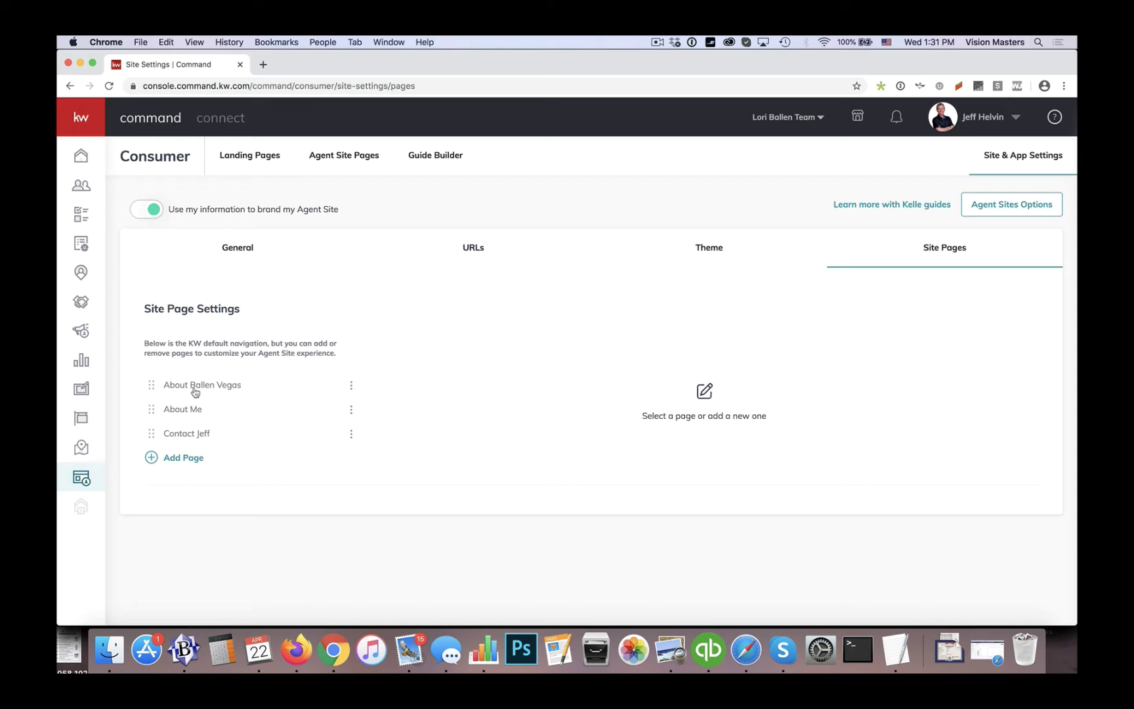
- Add a navigation page from the Agent Profile site titled My Profile with slug my-profile
{"action": "left_click", "coordinate": [184, 458]}
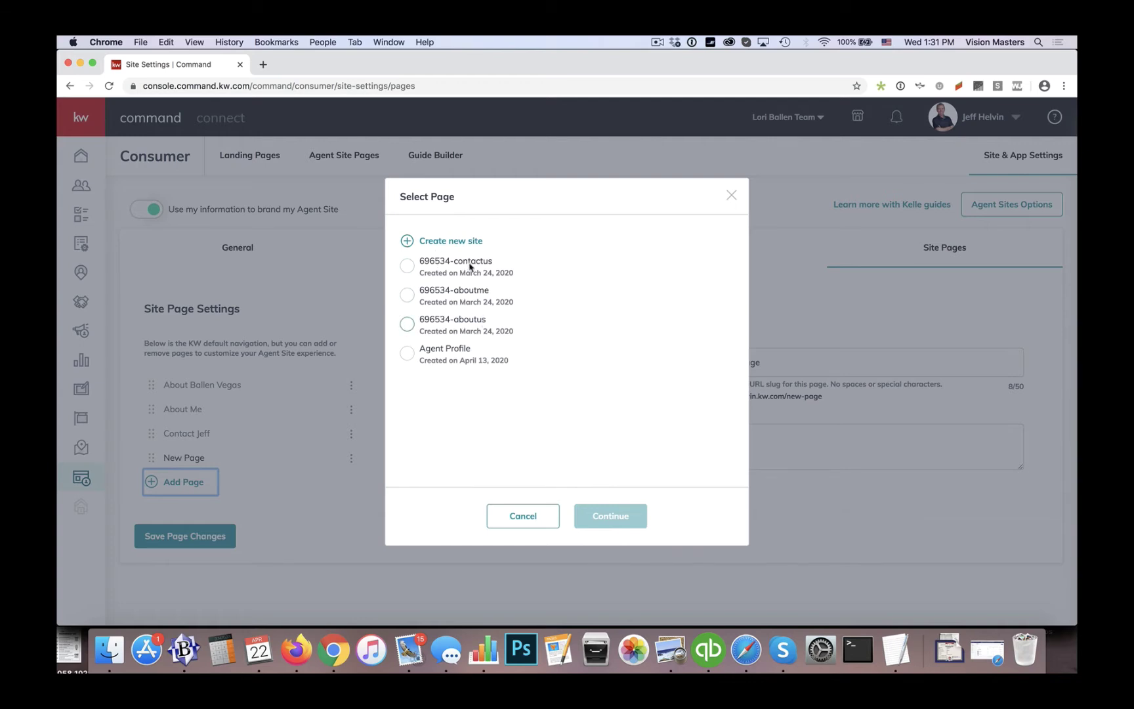
{"action": "left_click", "coordinate": [406, 354]}
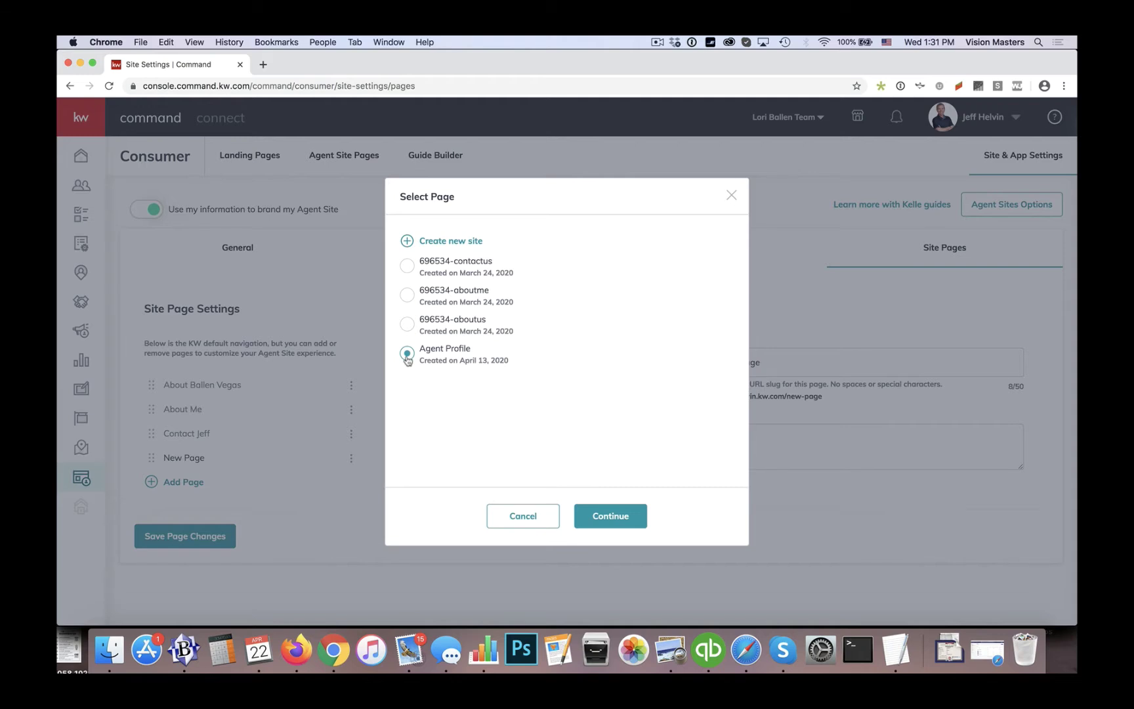
{"action": "left_click", "coordinate": [607, 519]}
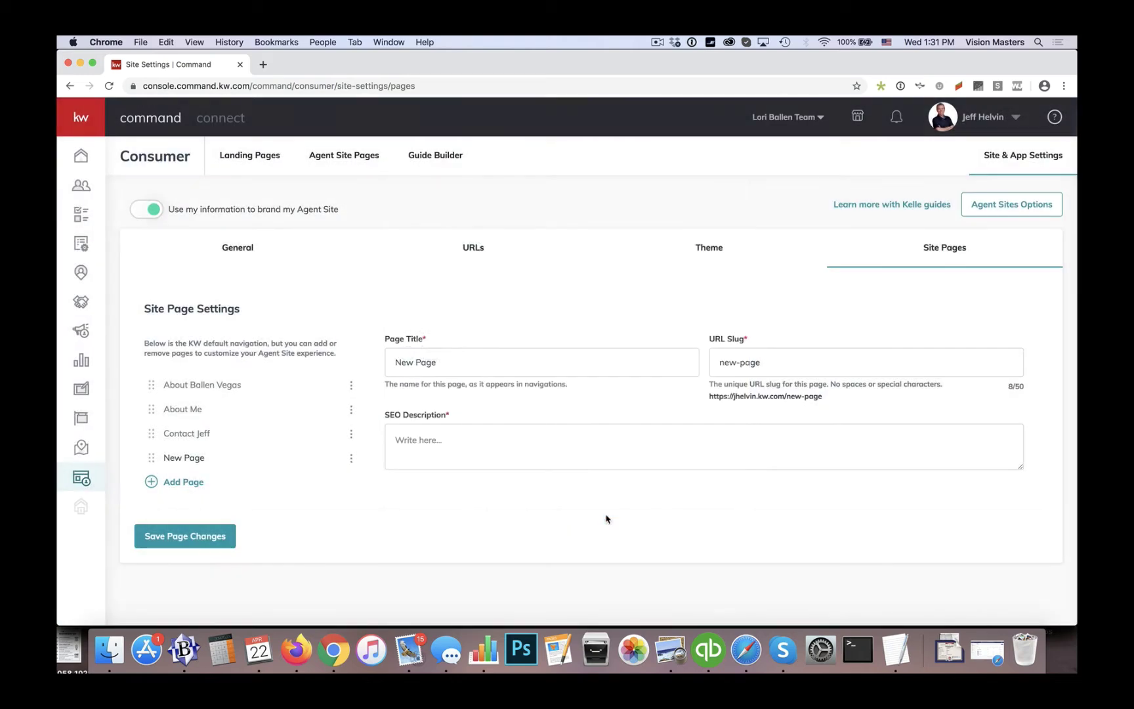
{"action": "triple_click", "coordinate": [449, 366]}
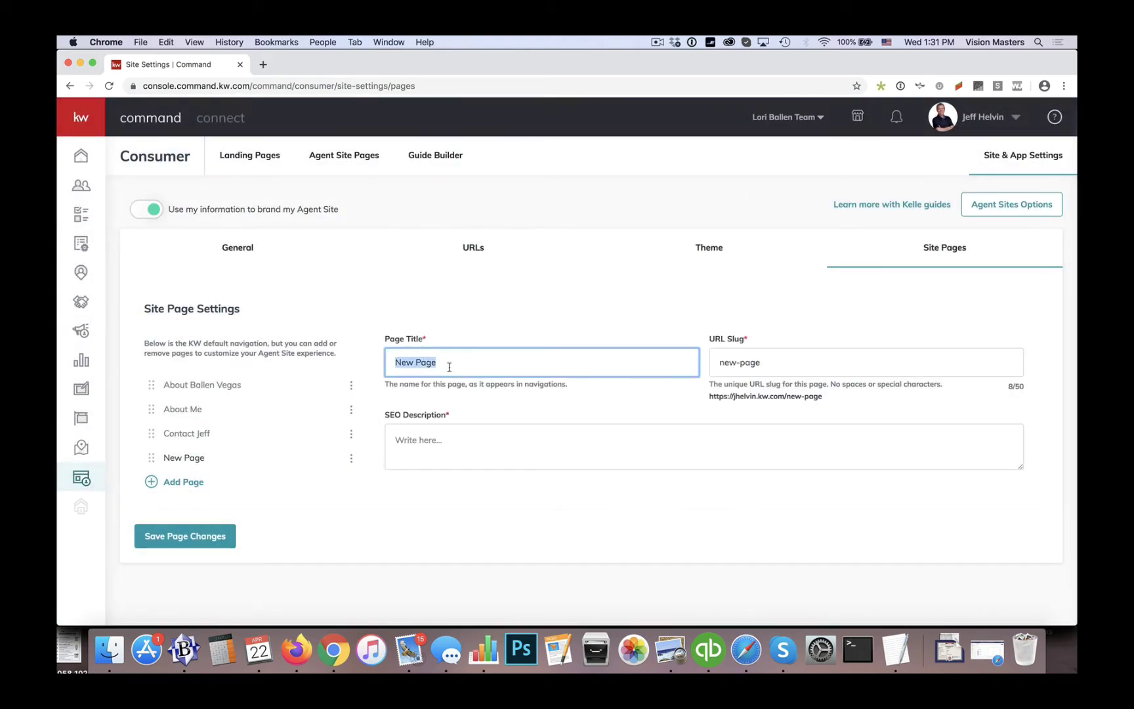
{"action": "type", "text": "Agent Pro"}
{"action": "key", "text": "super+a"}
{"action": "type", "text": "My Profi"}
{"action": "left_click", "coordinate": [776, 362]}
{"action": "key", "text": "super+a"}
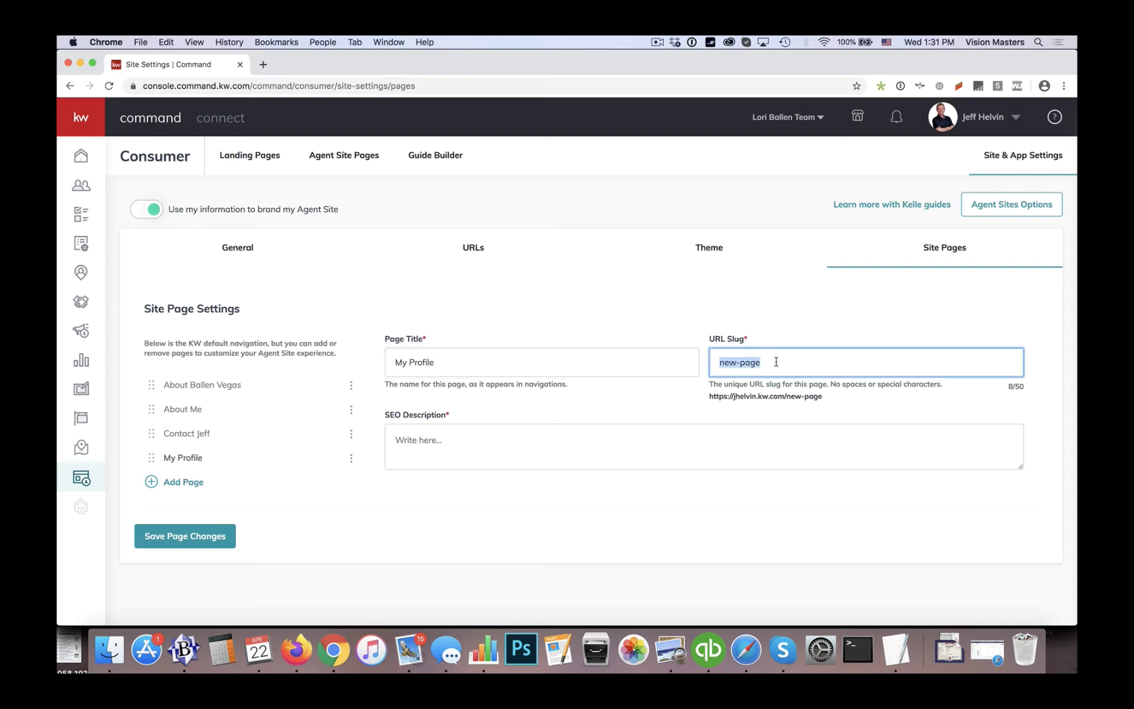
{"action": "type", "text": "my-profile"}
- Write a 'Learn more about' SEO description naming the agent, fix the spelling, and save the page
{"action": "left_click", "coordinate": [449, 447]}
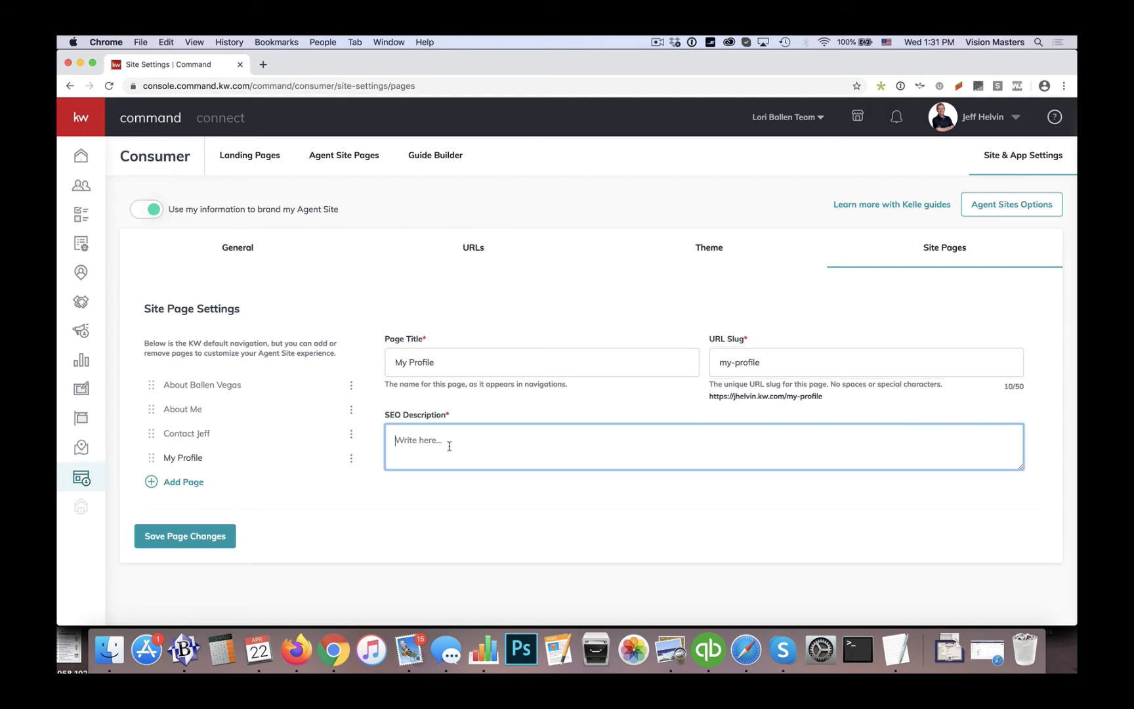
{"action": "type", "text": "Lern "}
{"action": "type", "text": "n mo"}
{"action": "type", "text": "ab"}
{"action": "key", "text": "BackSpace"}
{"action": "key", "text": "BackSpace"}
{"action": "type", "text": "abvout Jeff Helvin"}
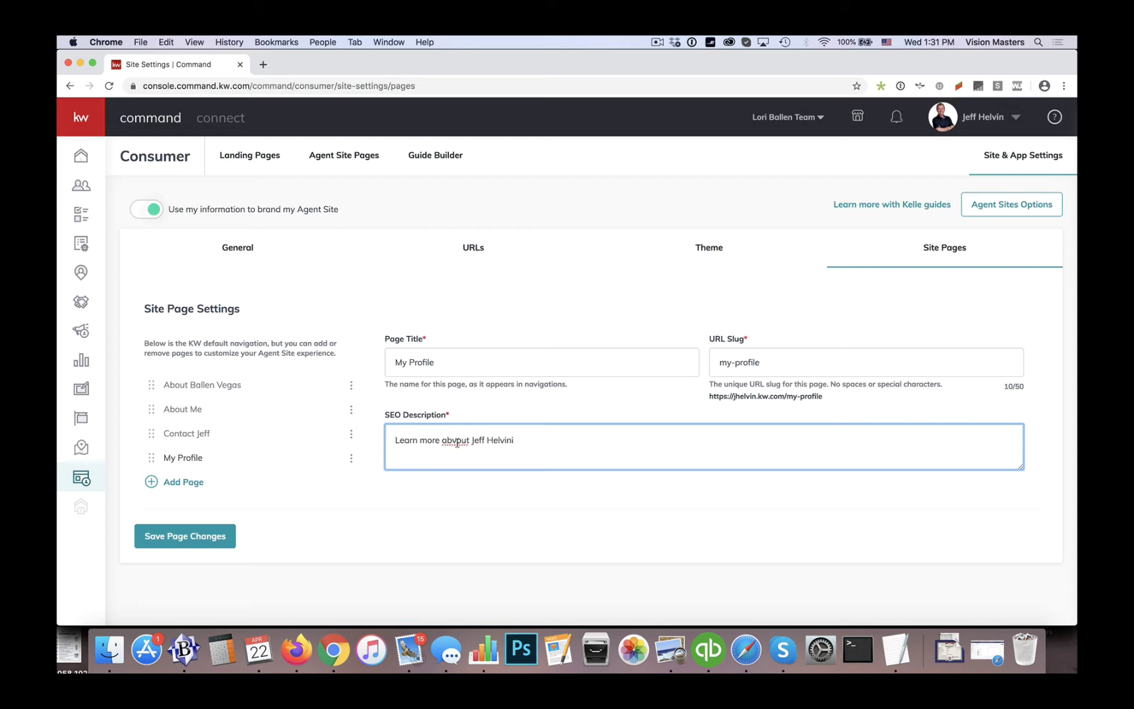
{"action": "right_click", "coordinate": [457, 440]}
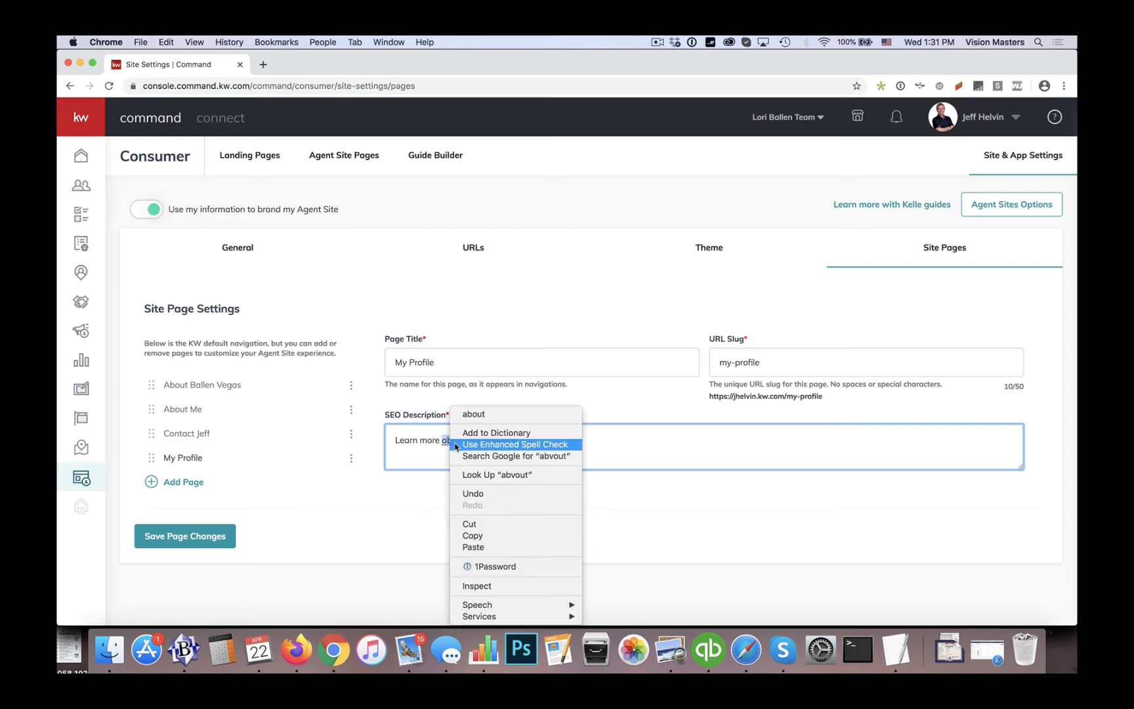
{"action": "left_click", "coordinate": [466, 415]}
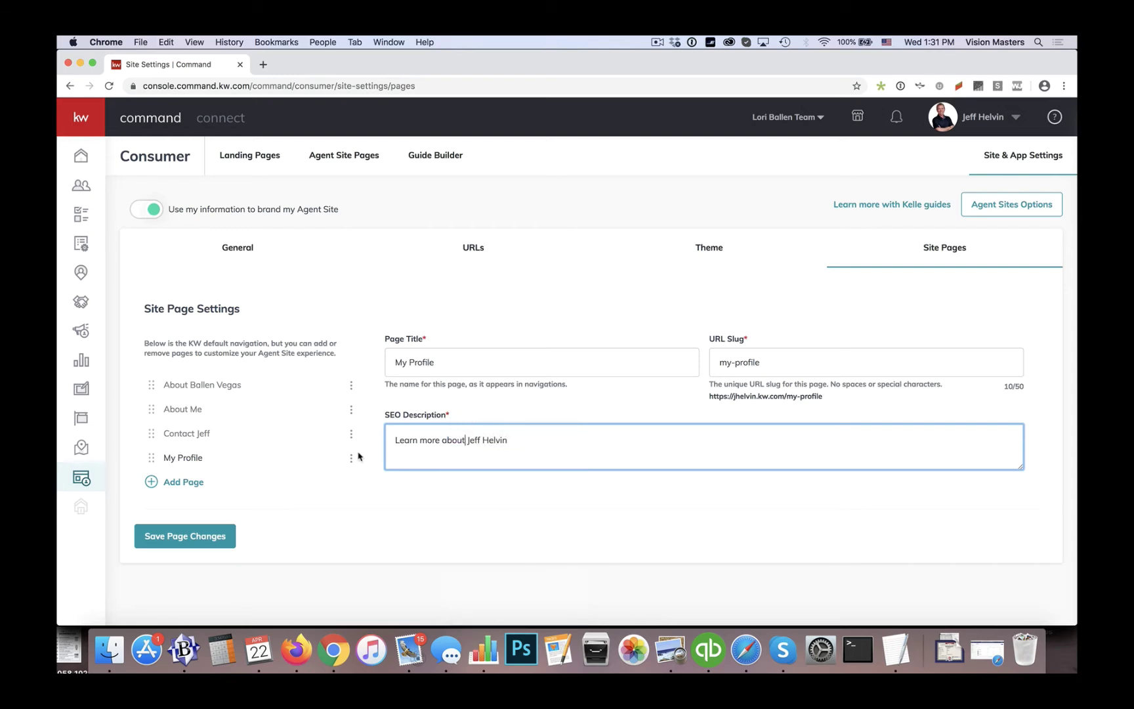
{"action": "left_click", "coordinate": [185, 536]}
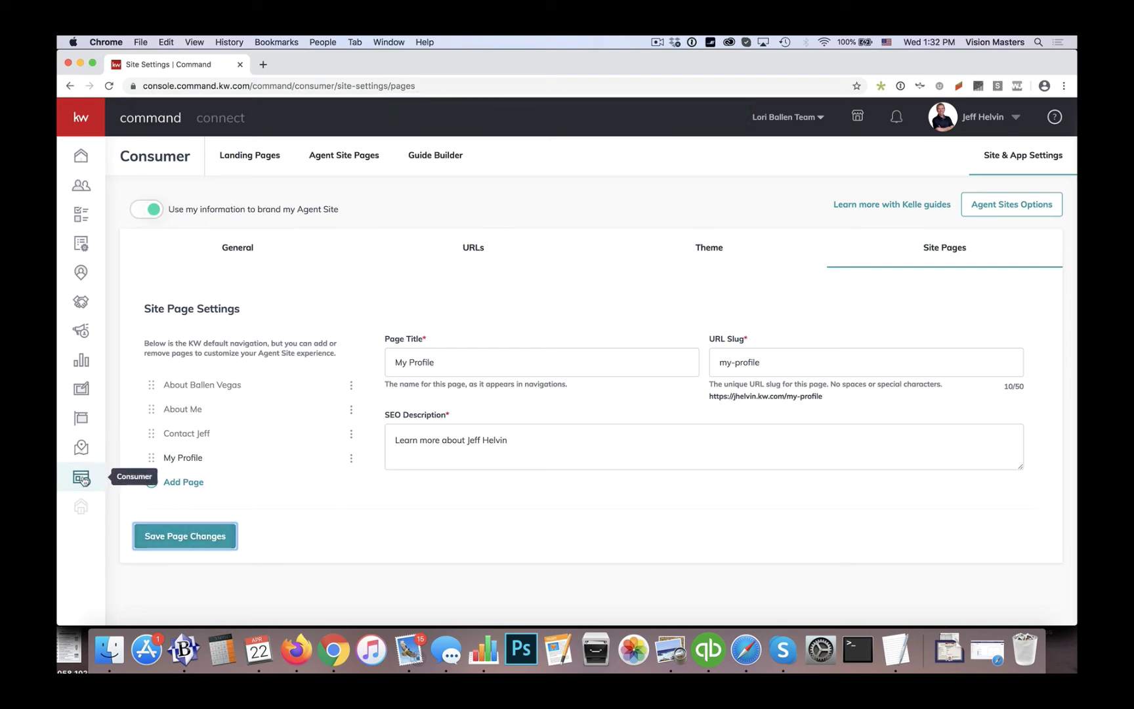
- Browse Agent Site Pages and the agent-site design templates, then return to the Consumer section
{"action": "left_click", "coordinate": [353, 158]}
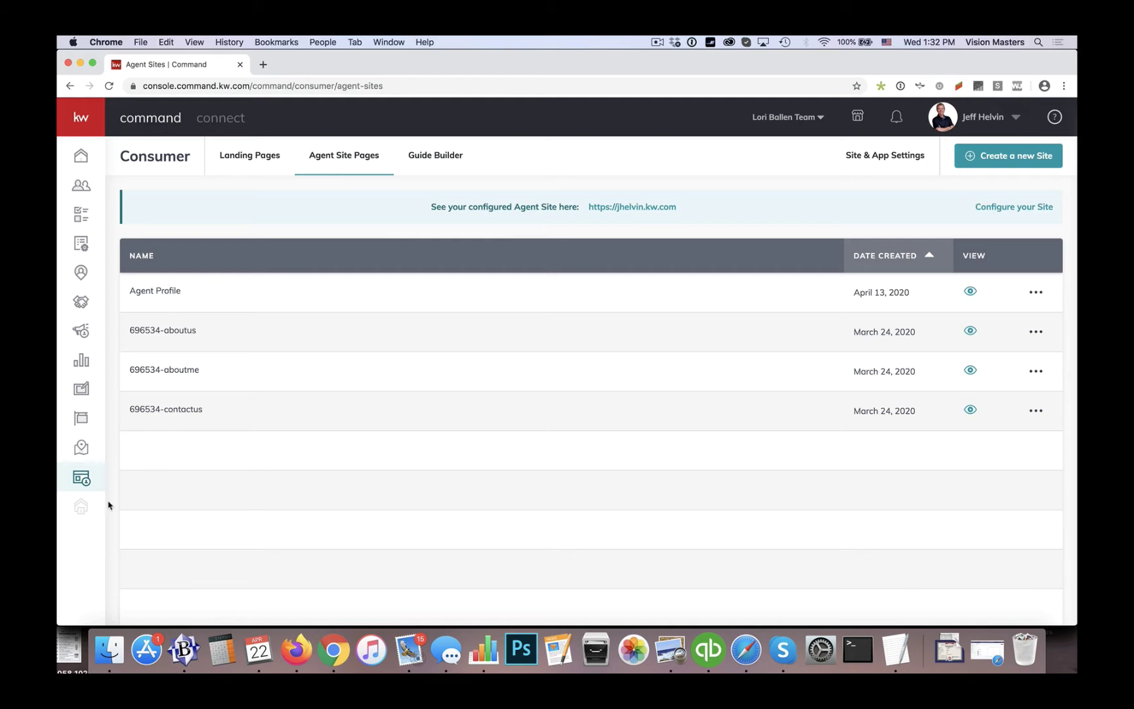
{"action": "left_click", "coordinate": [82, 391]}
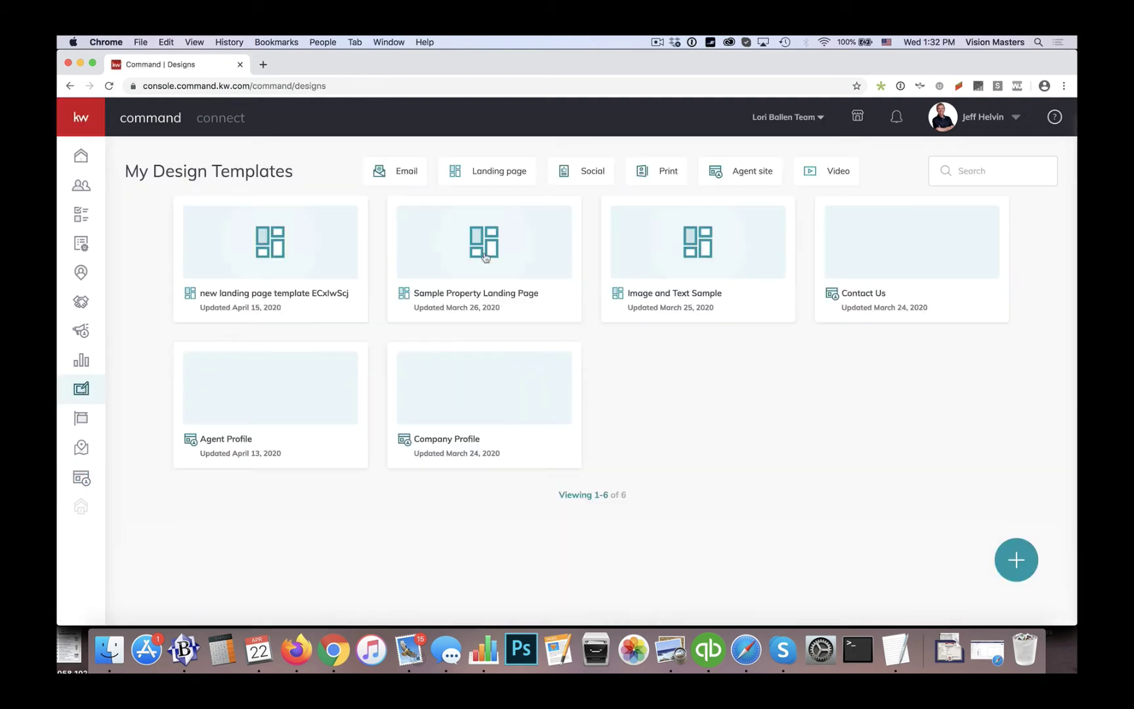
{"action": "left_click", "coordinate": [763, 174]}
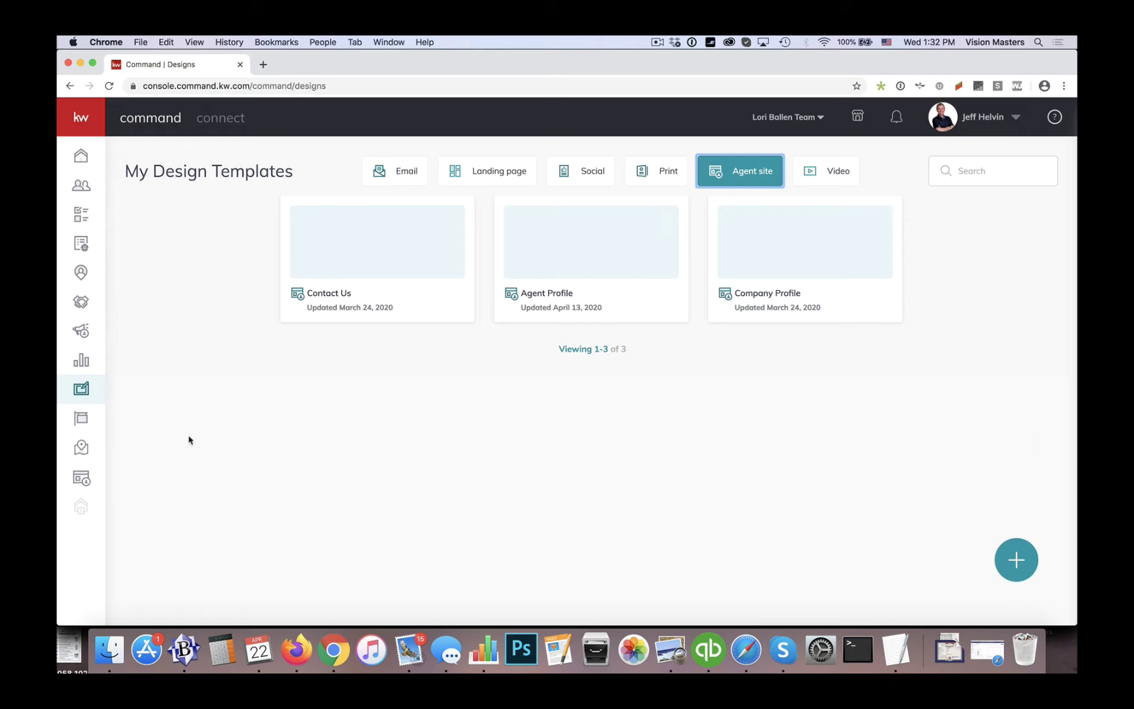
{"action": "left_click", "coordinate": [80, 476]}
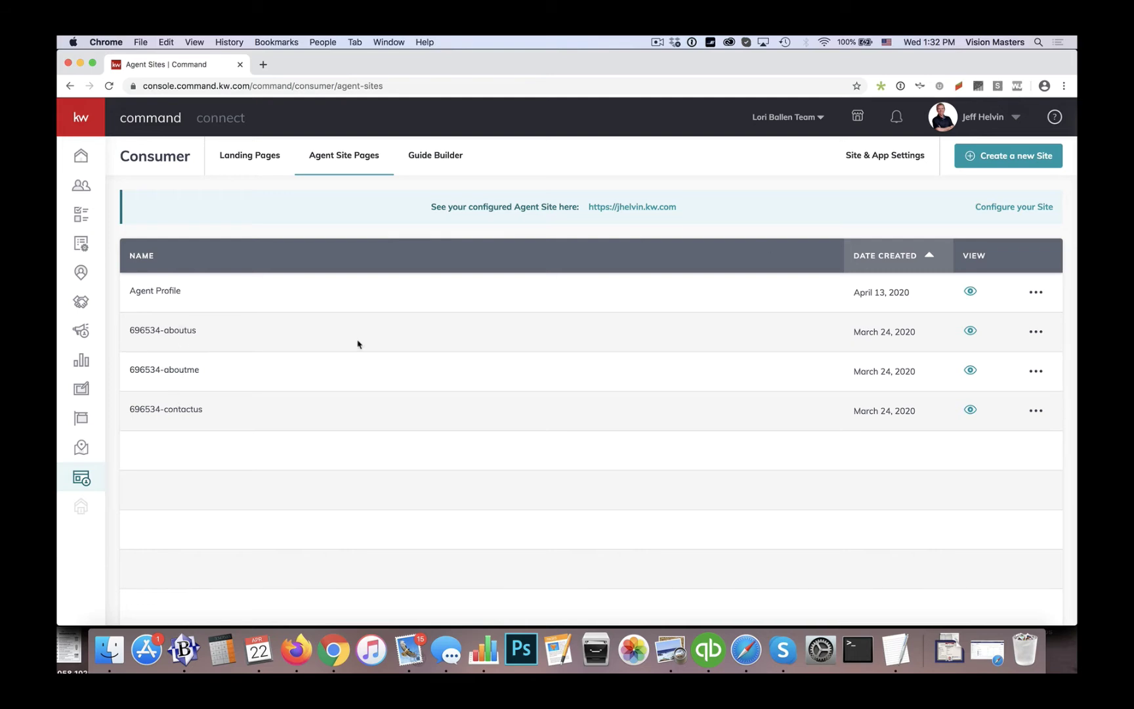
- Revisit the Site Pages settings, then show My Design Templates with its six templates
{"action": "left_click", "coordinate": [889, 156]}
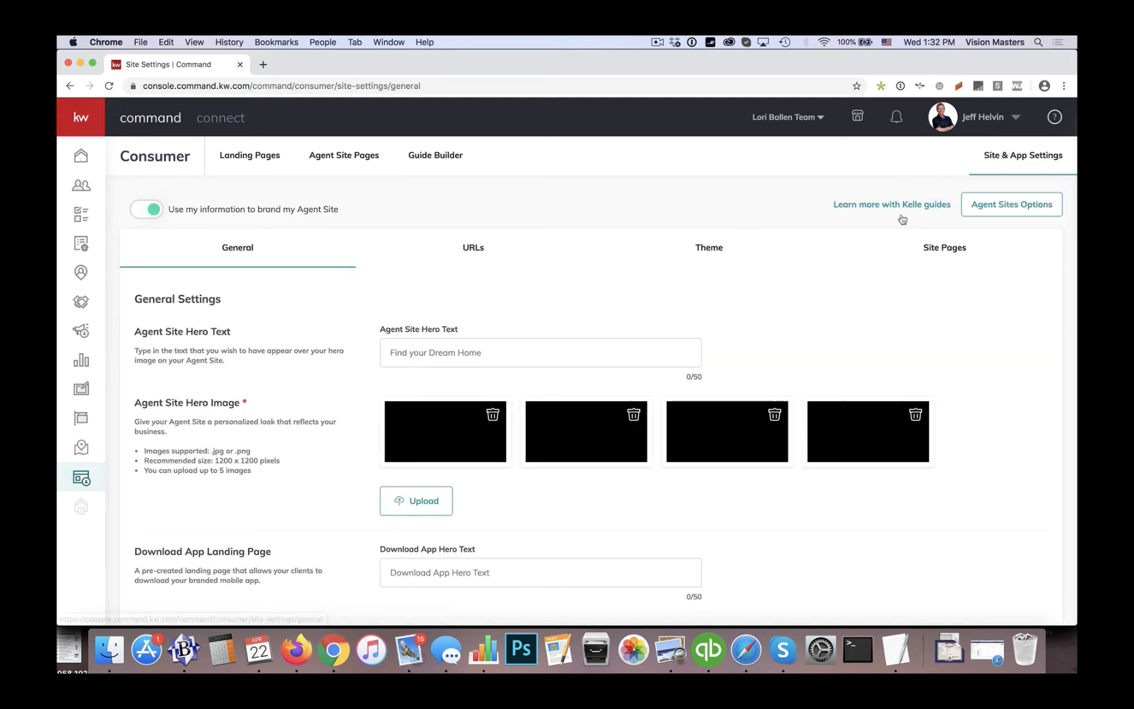
{"action": "left_click", "coordinate": [948, 248]}
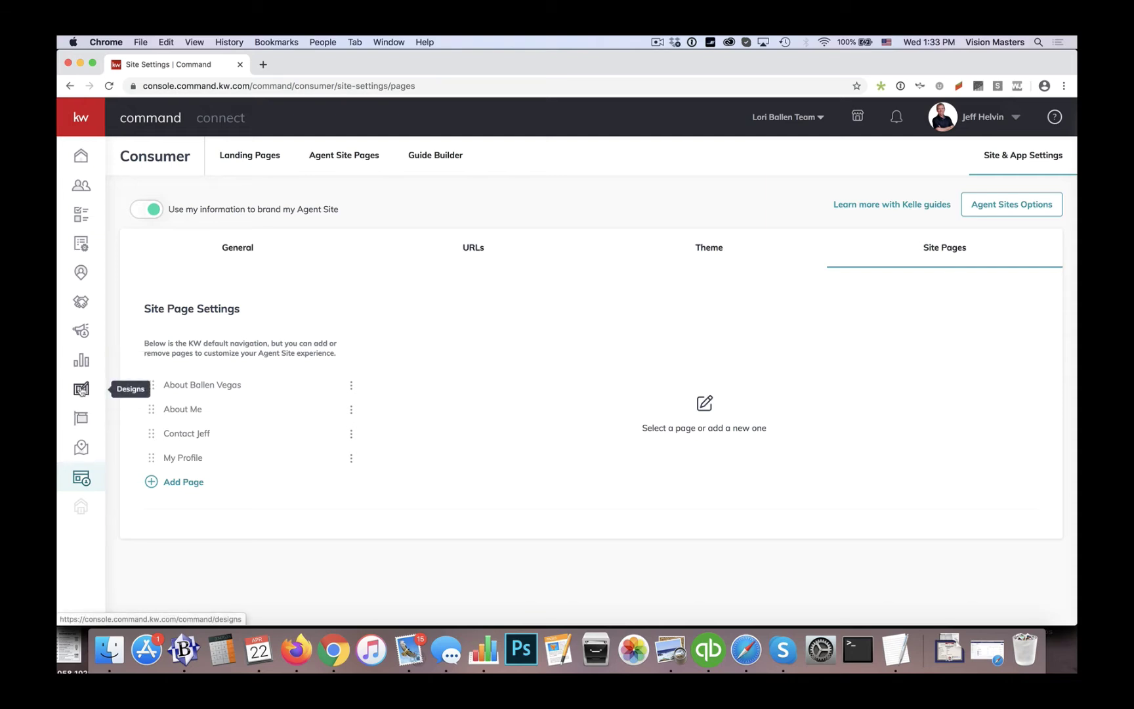
{"action": "left_click", "coordinate": [350, 157]}
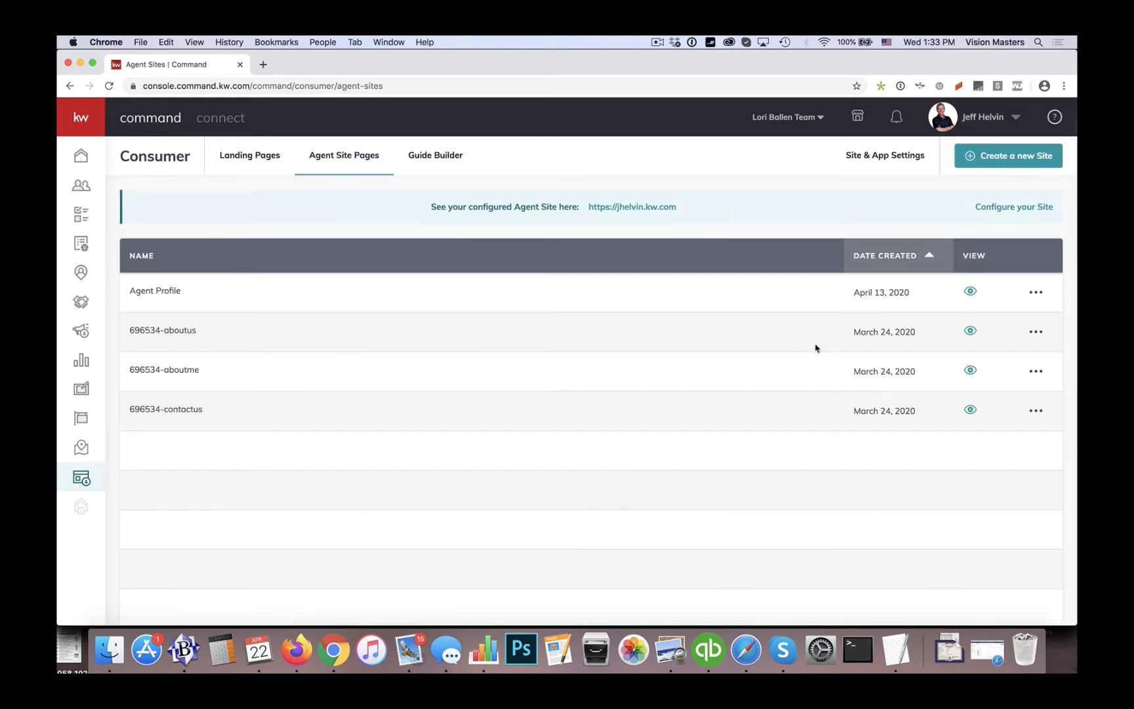
{"action": "left_click", "coordinate": [896, 156]}
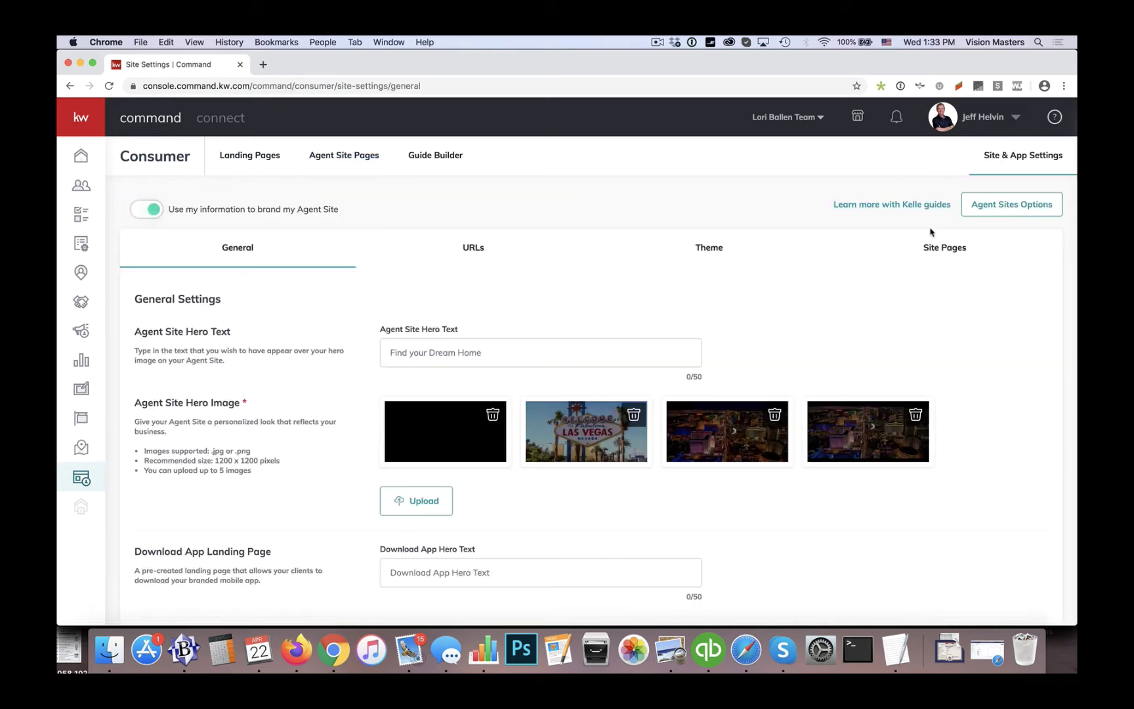
{"action": "left_click", "coordinate": [947, 251]}
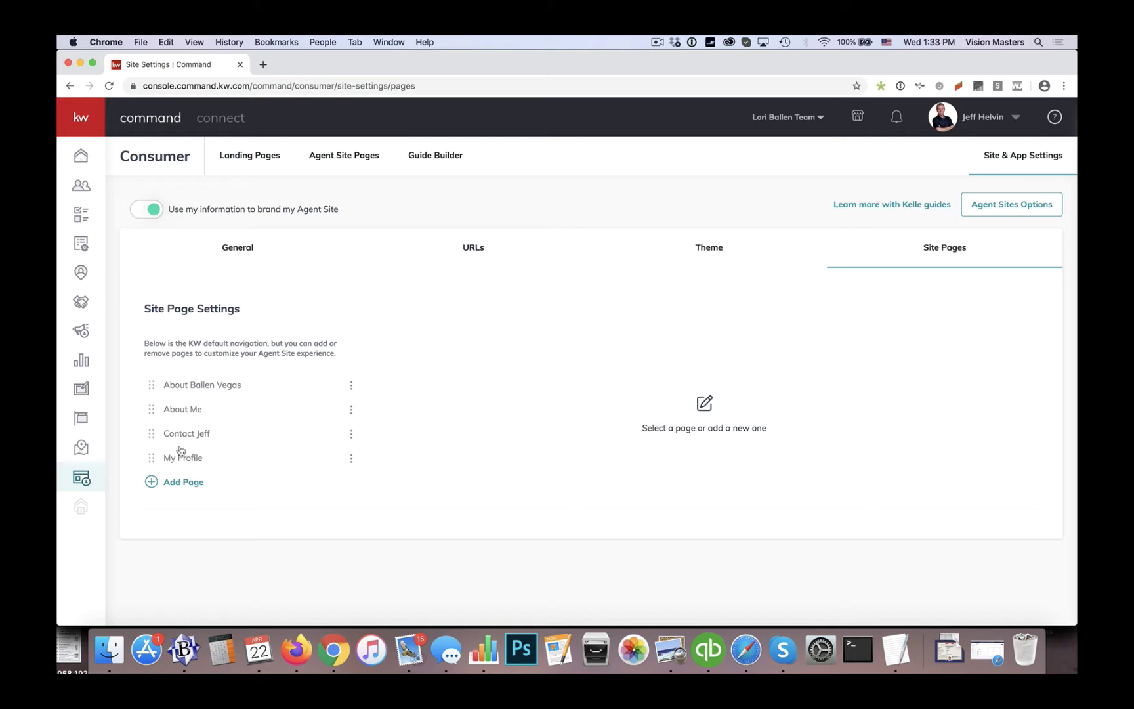
{"action": "left_click", "coordinate": [82, 391]}
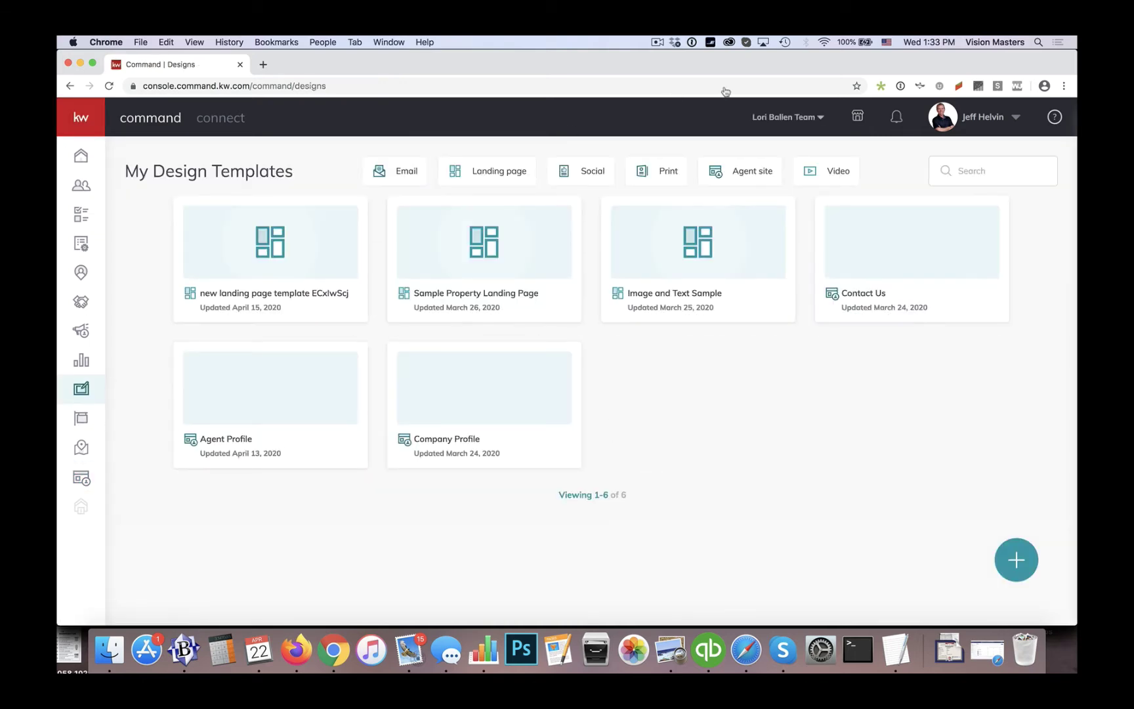
- Filter templates to Agent site, open the Agent Profile template, and list its widgets to configure
{"action": "left_click", "coordinate": [722, 173]}
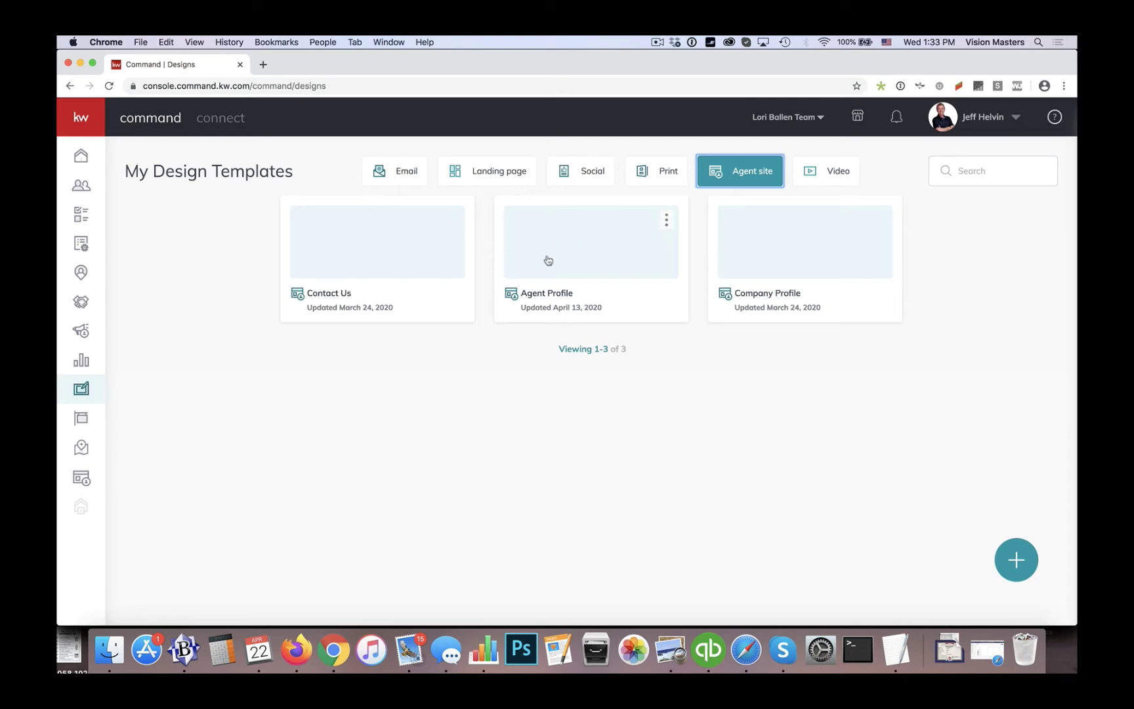
{"action": "left_click", "coordinate": [596, 248]}
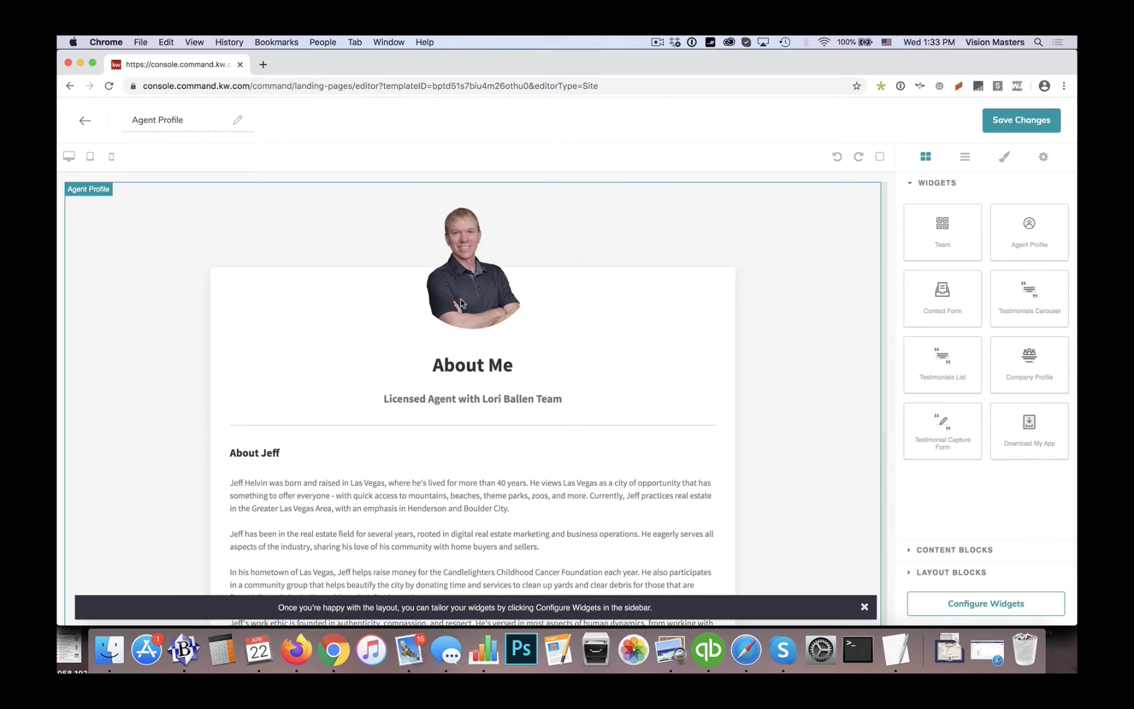
{"action": "scroll", "coordinate": [463, 305], "scroll_direction": "down", "scroll_amount": 2}
{"action": "scroll", "coordinate": [461, 295], "scroll_direction": "down", "scroll_amount": 2}
{"action": "scroll", "coordinate": [347, 394], "scroll_direction": "down", "scroll_amount": 4}
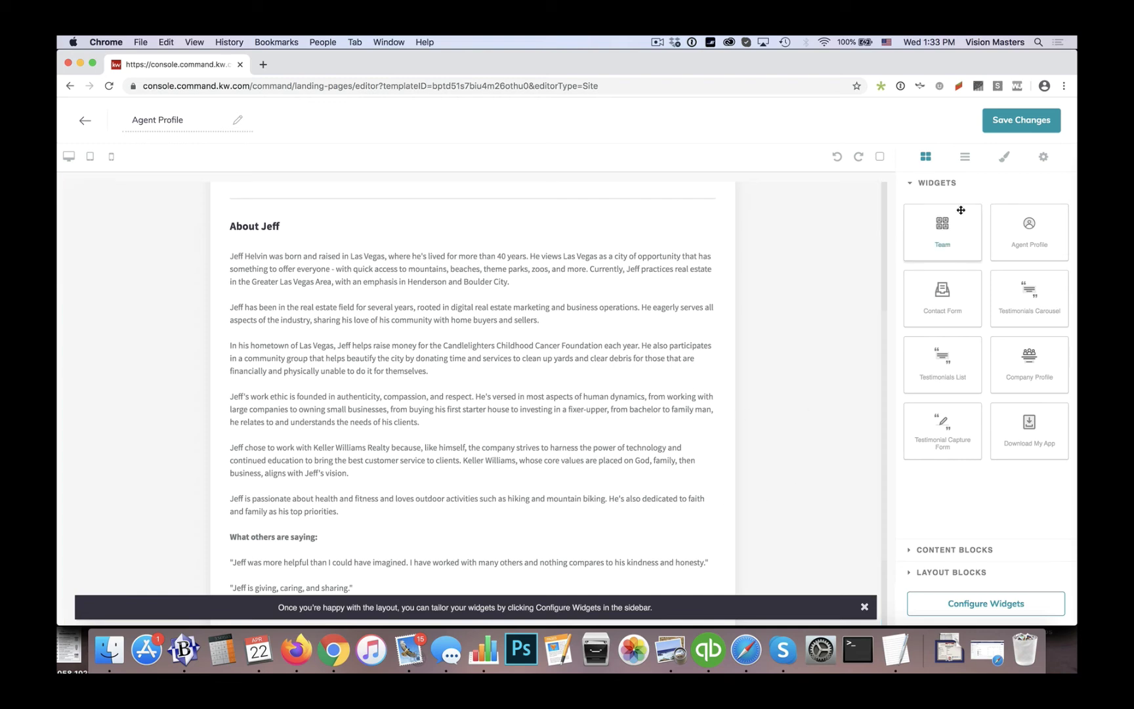
{"action": "scroll", "coordinate": [505, 375], "scroll_direction": "down", "scroll_amount": 1}
{"action": "scroll", "coordinate": [505, 374], "scroll_direction": "down", "scroll_amount": 2}
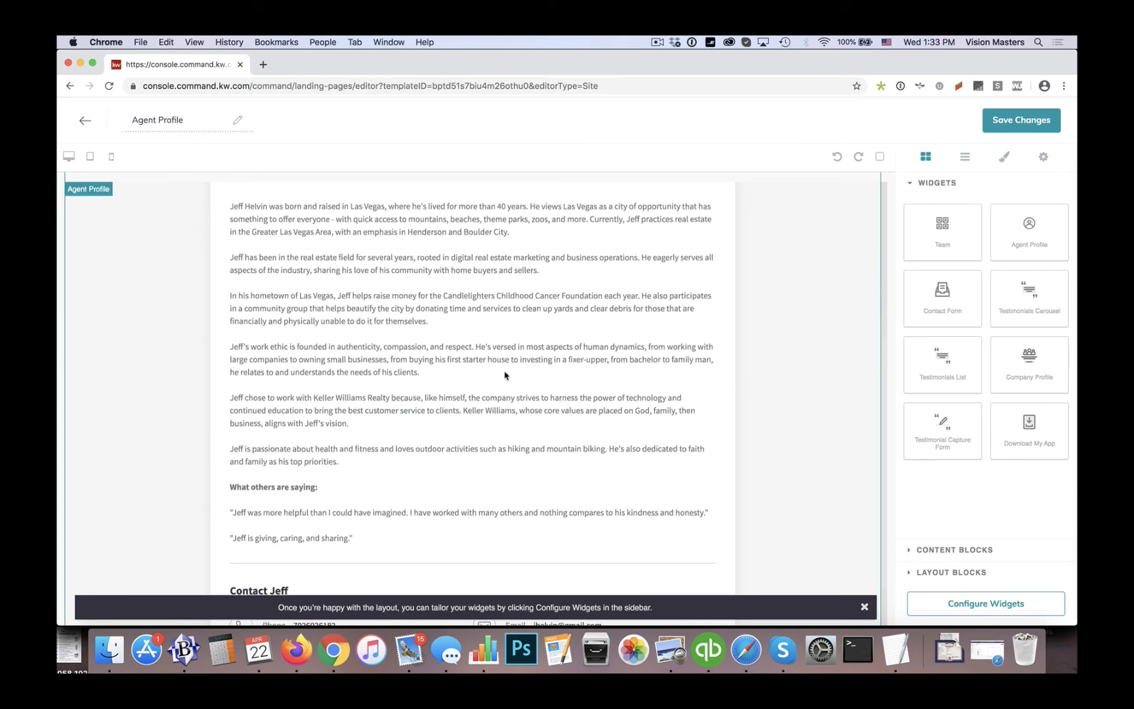
{"action": "scroll", "coordinate": [505, 374], "scroll_direction": "up", "scroll_amount": 3}
{"action": "left_click", "coordinate": [1002, 605]}
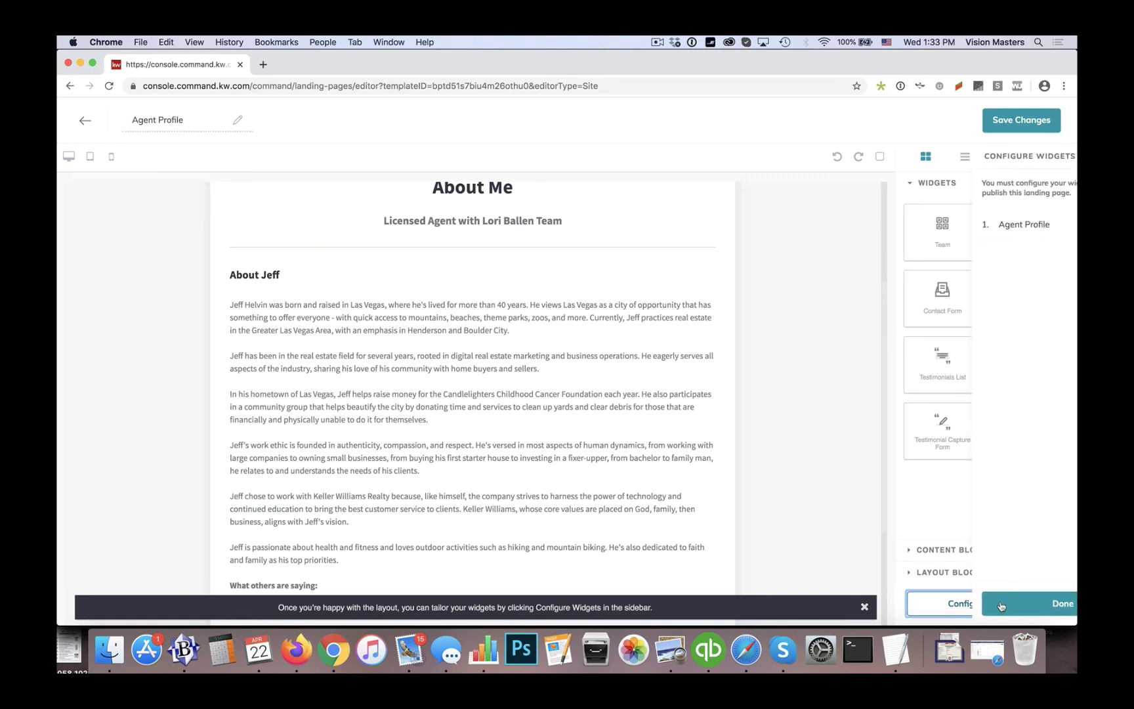
- Bring up the Agent Profile widget's settings panel
{"action": "left_click", "coordinate": [964, 228]}
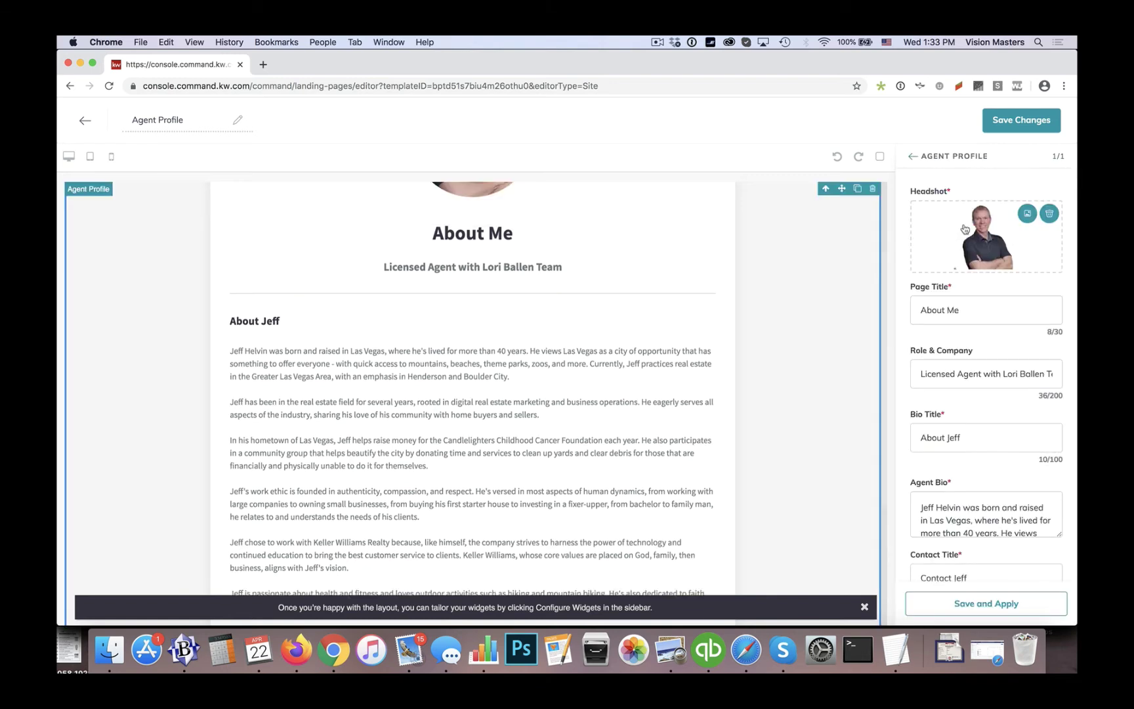
{"action": "scroll", "coordinate": [900, 289], "scroll_direction": "down", "scroll_amount": 5}
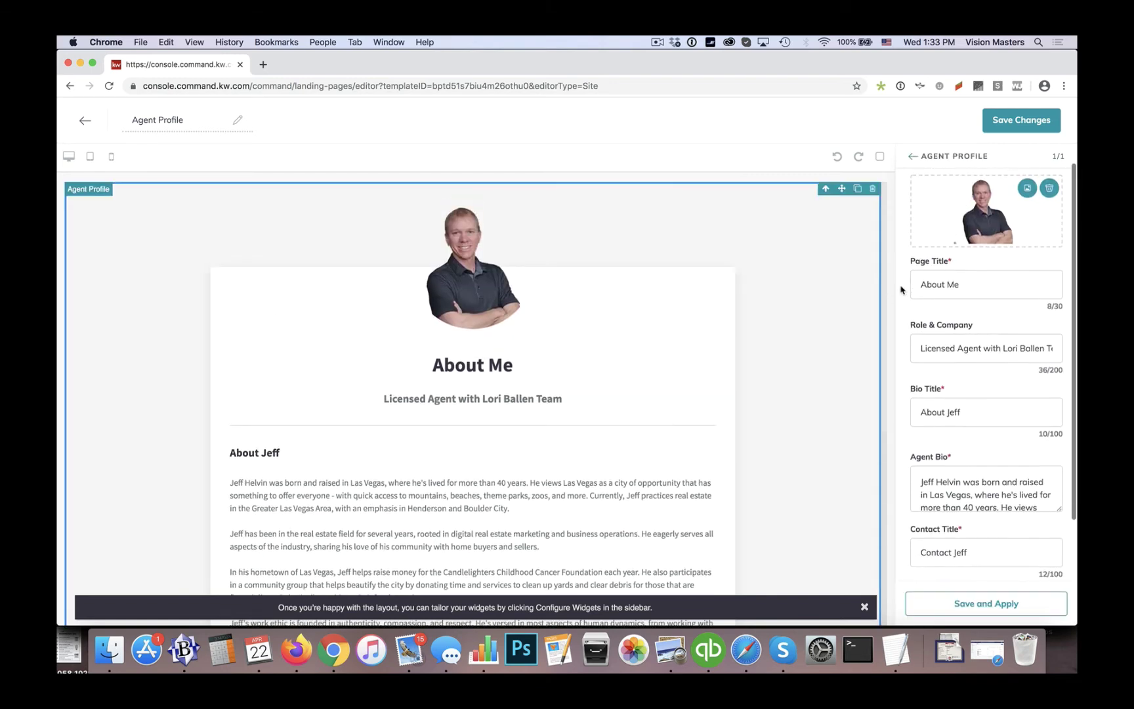
{"action": "scroll", "coordinate": [900, 289], "scroll_direction": "down", "scroll_amount": 3}
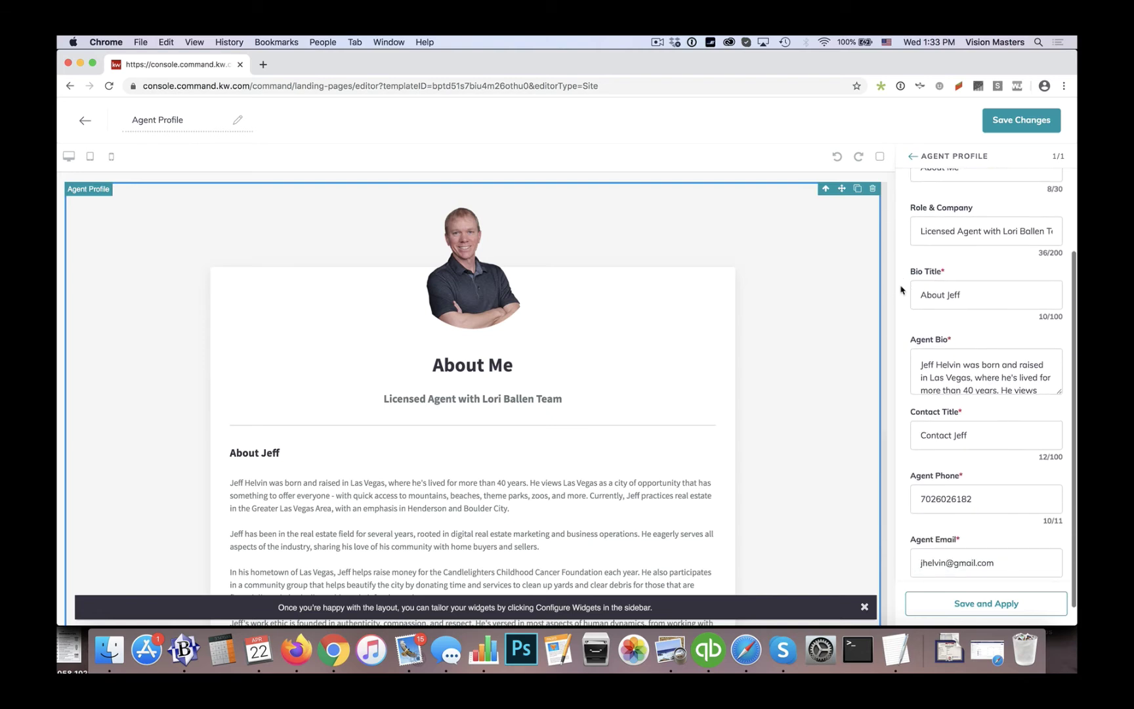
{"action": "scroll", "coordinate": [964, 341], "scroll_direction": "down", "scroll_amount": 6}
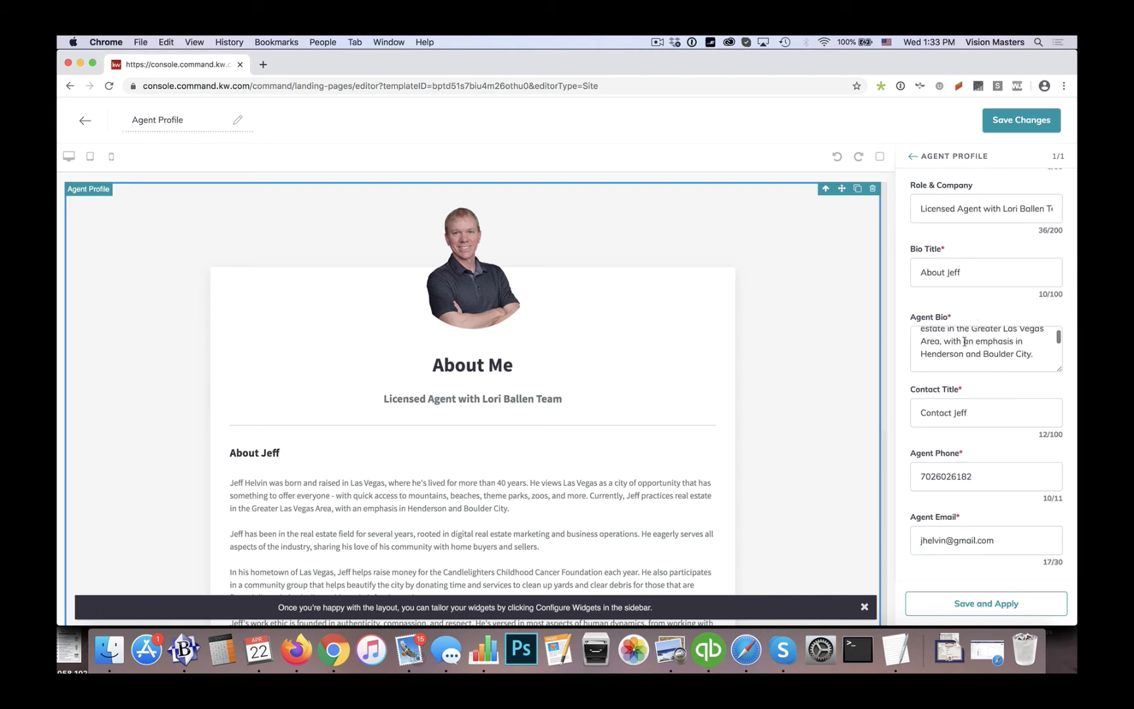
{"action": "scroll", "coordinate": [964, 341], "scroll_direction": "up", "scroll_amount": 10}
{"action": "scroll", "coordinate": [964, 341], "scroll_direction": "up", "scroll_amount": 4}
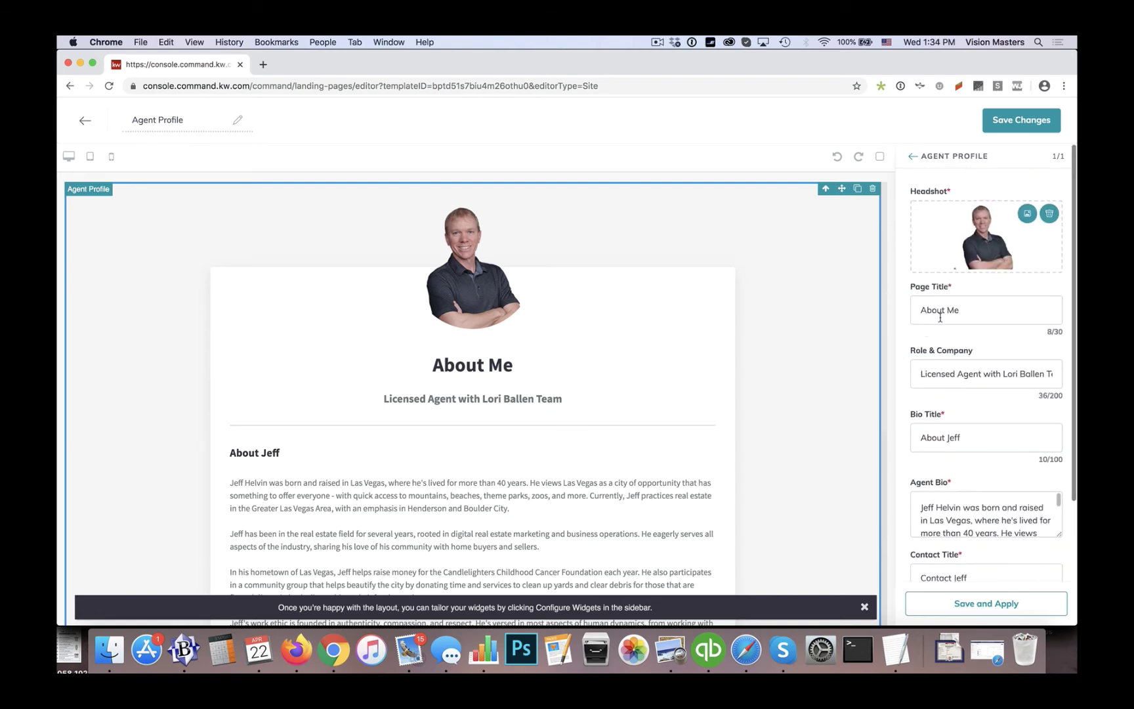
- Replace the About Me page title with the agent's name plus 'Profile' and apply it
{"action": "left_click", "coordinate": [969, 310]}
{"action": "key", "text": "BackSpace"}
{"action": "key", "text": "BackSpace"}
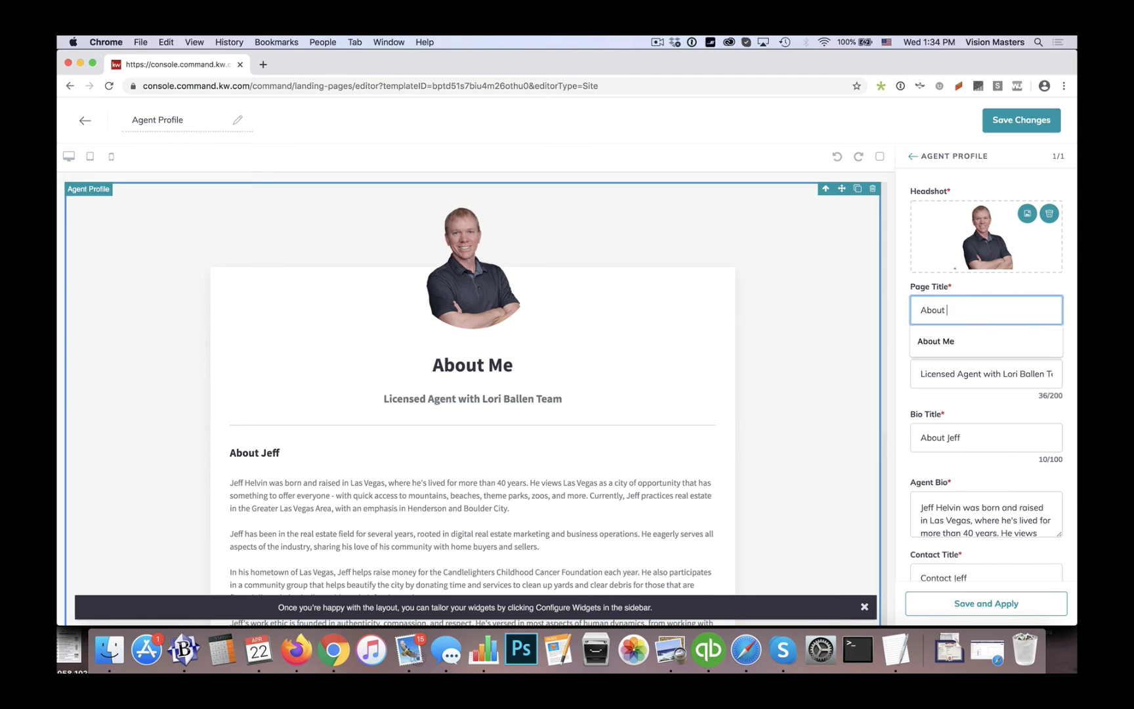
{"action": "type", "text": "J"}
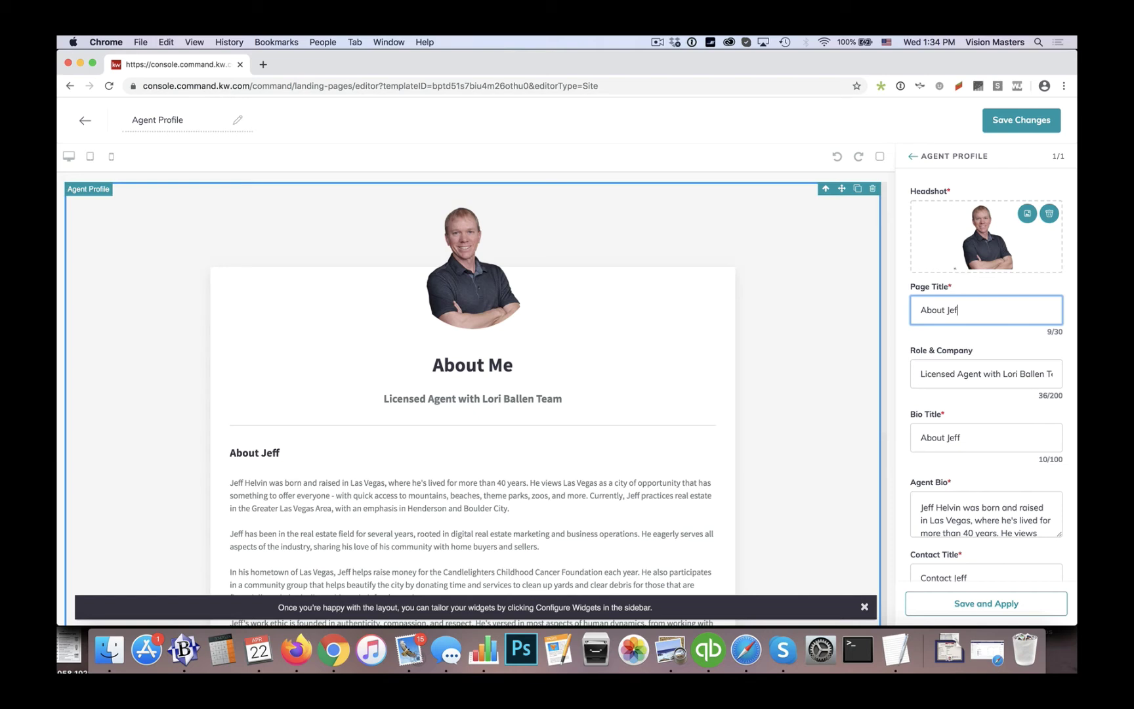
{"action": "type", "text": "ef"}
{"action": "key", "text": "super+a"}
{"action": "type", "text": "Je"}
{"action": "key", "text": "Tab"}
{"action": "scroll", "coordinate": [988, 499], "scroll_direction": "down", "scroll_amount": 1}
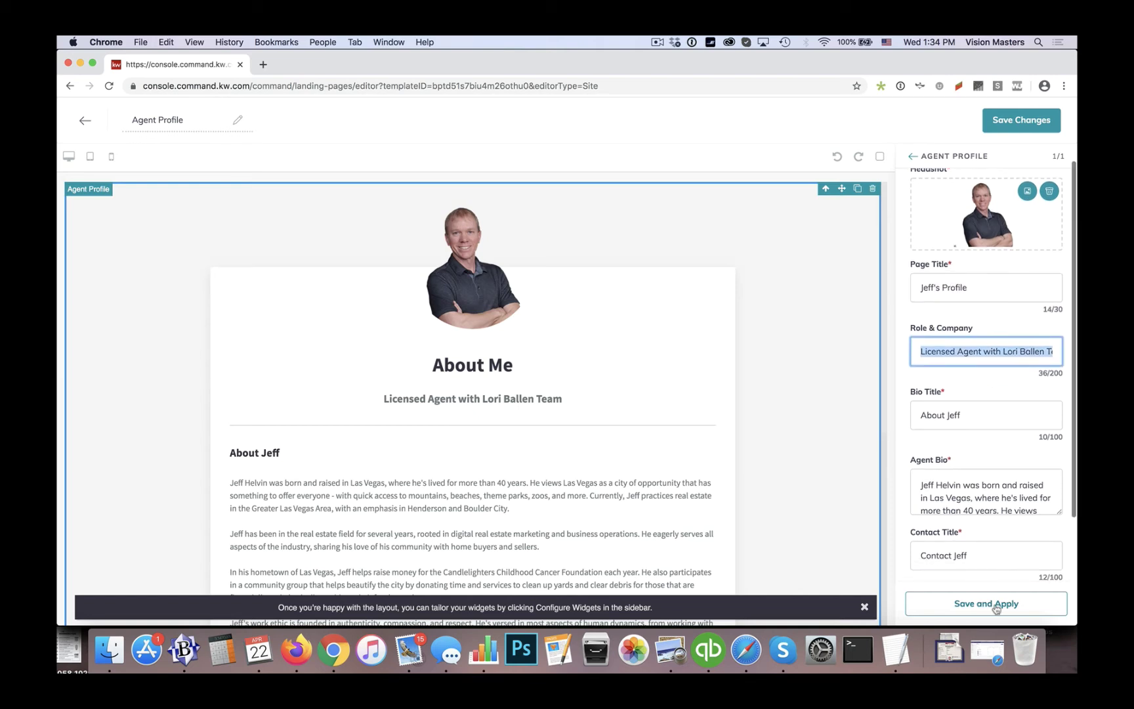
{"action": "left_click", "coordinate": [996, 609]}
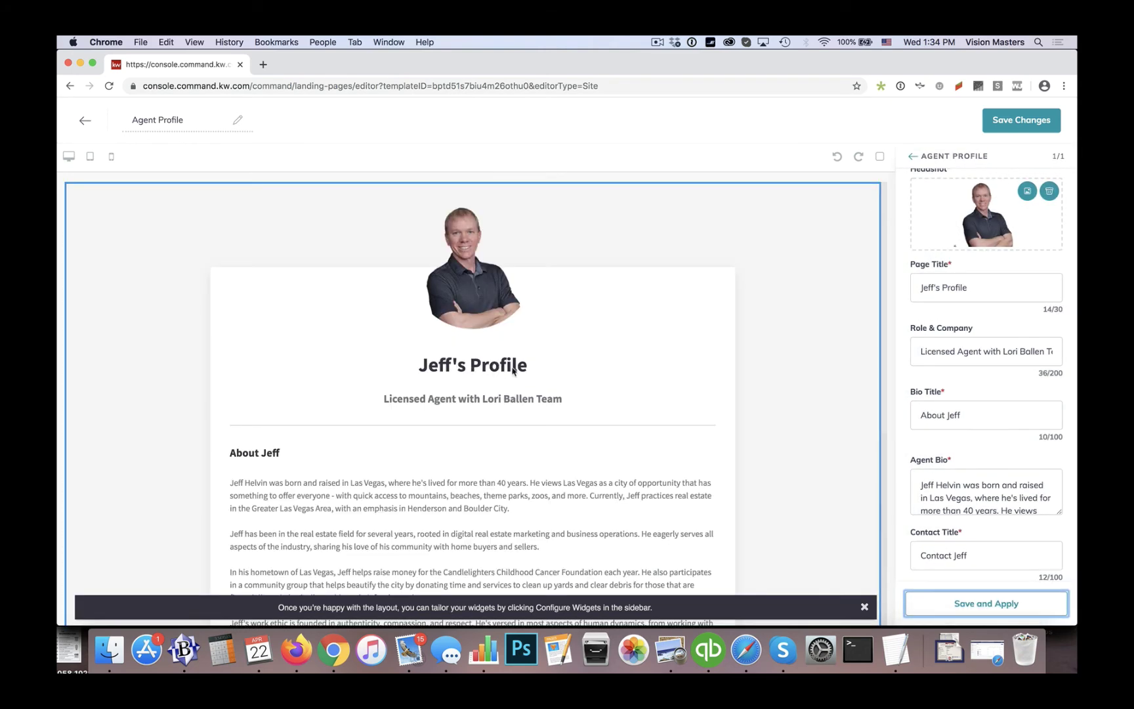
- Save the Agent Profile template changes and confirm publishing it as an agent site page
{"action": "left_click", "coordinate": [1032, 119]}
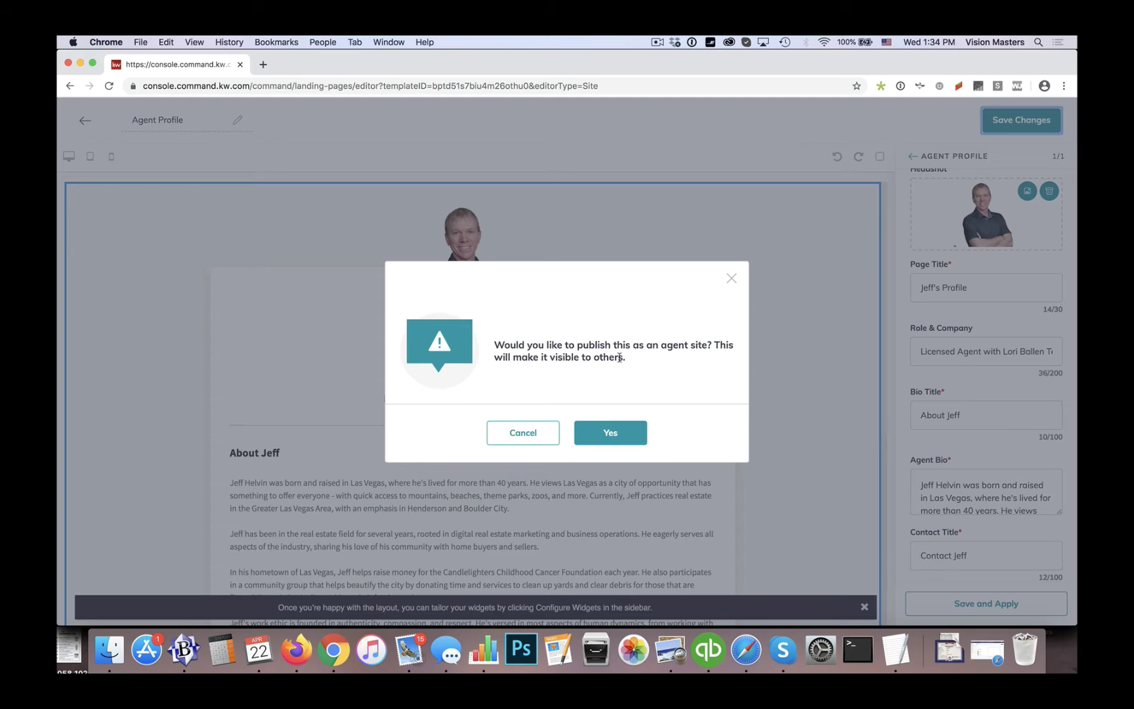
{"action": "left_click", "coordinate": [607, 435]}
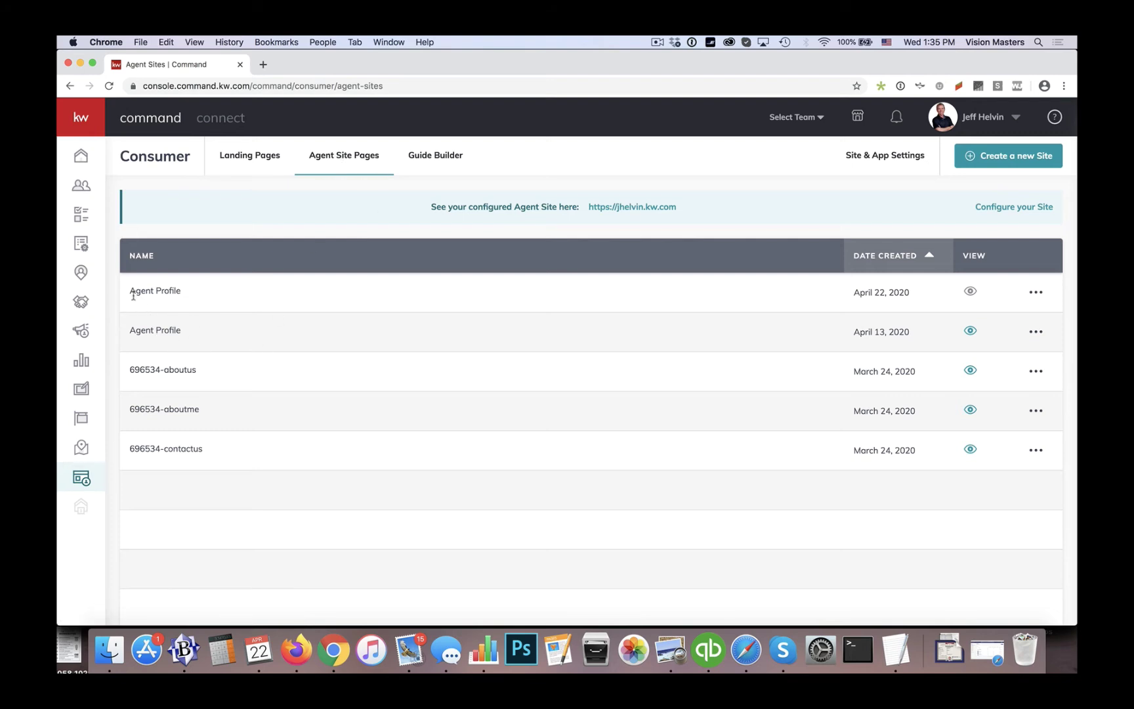
{"action": "left_click_drag", "start_coordinate": [130, 292], "coordinate": [186, 294]}
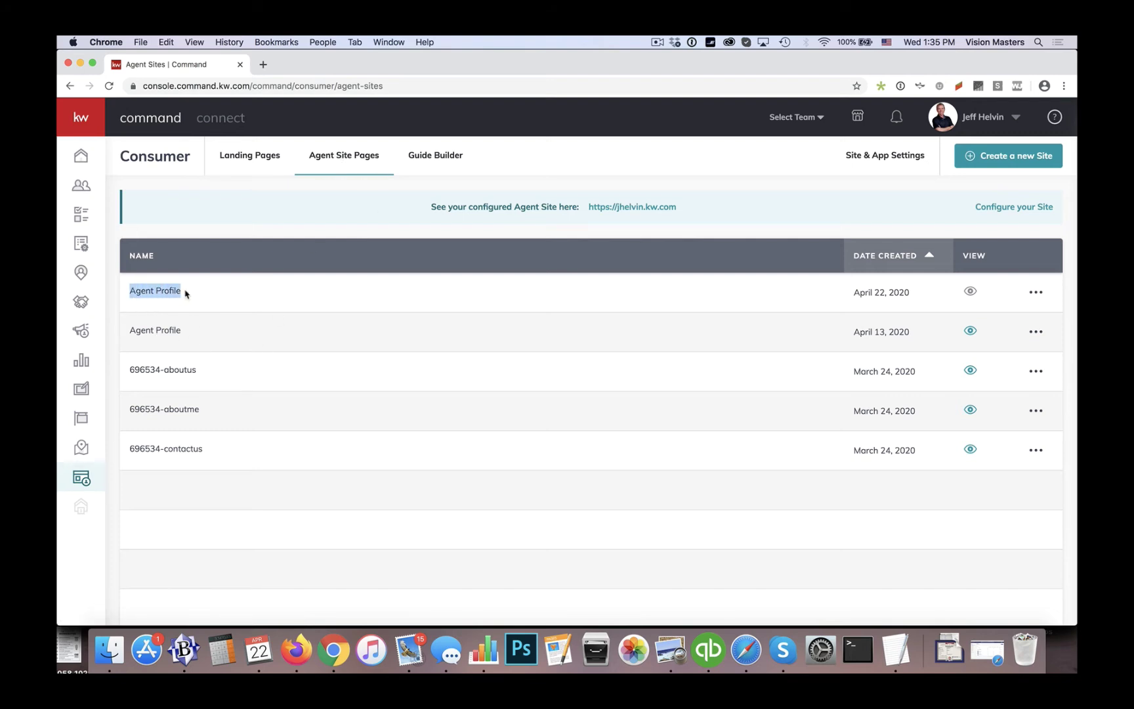
{"action": "left_click_drag", "start_coordinate": [129, 331], "coordinate": [187, 336]}
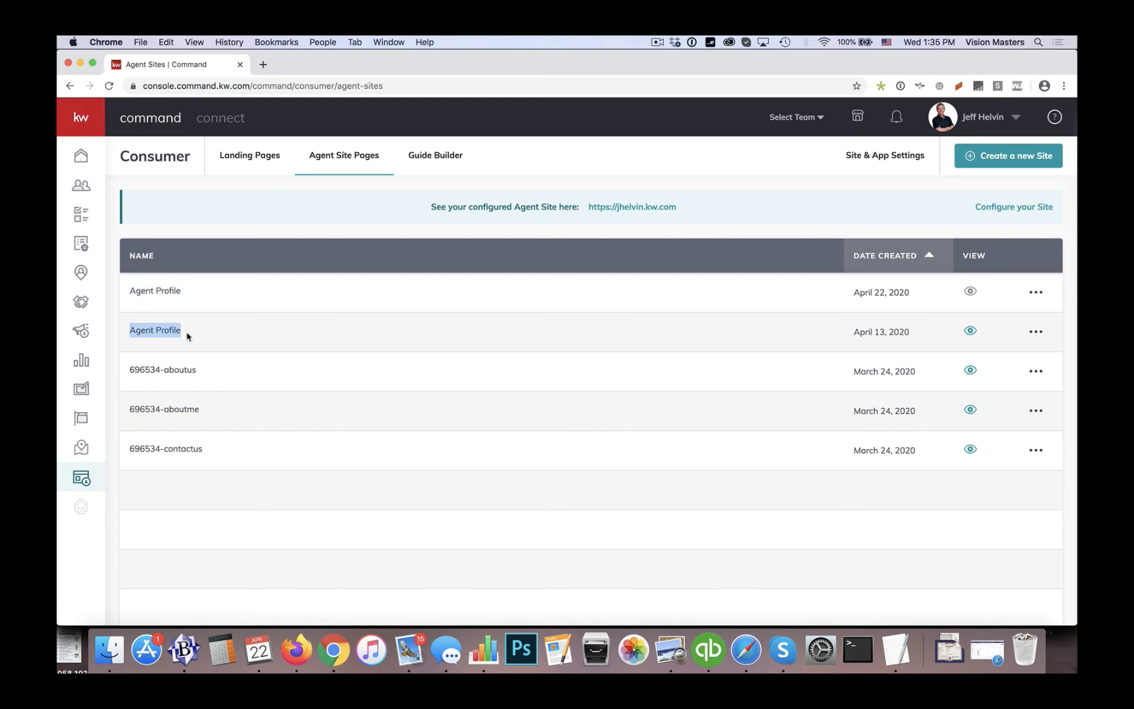
{"action": "double_click", "coordinate": [143, 292]}
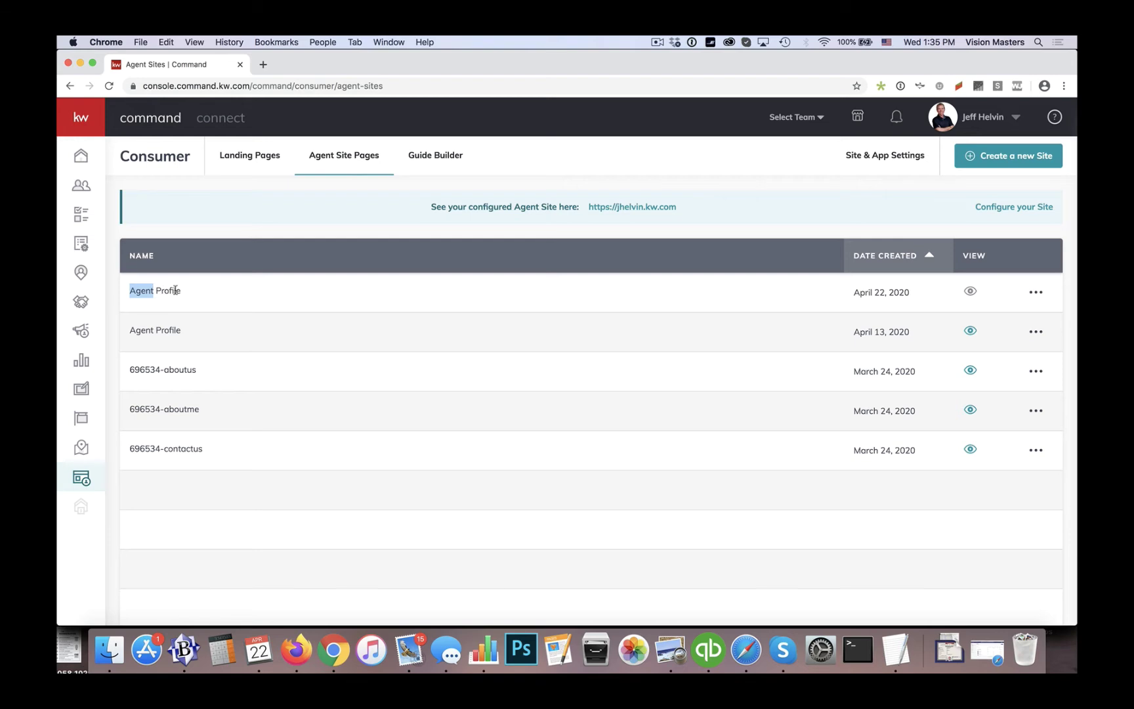
{"action": "left_click_drag", "start_coordinate": [853, 292], "coordinate": [906, 290]}
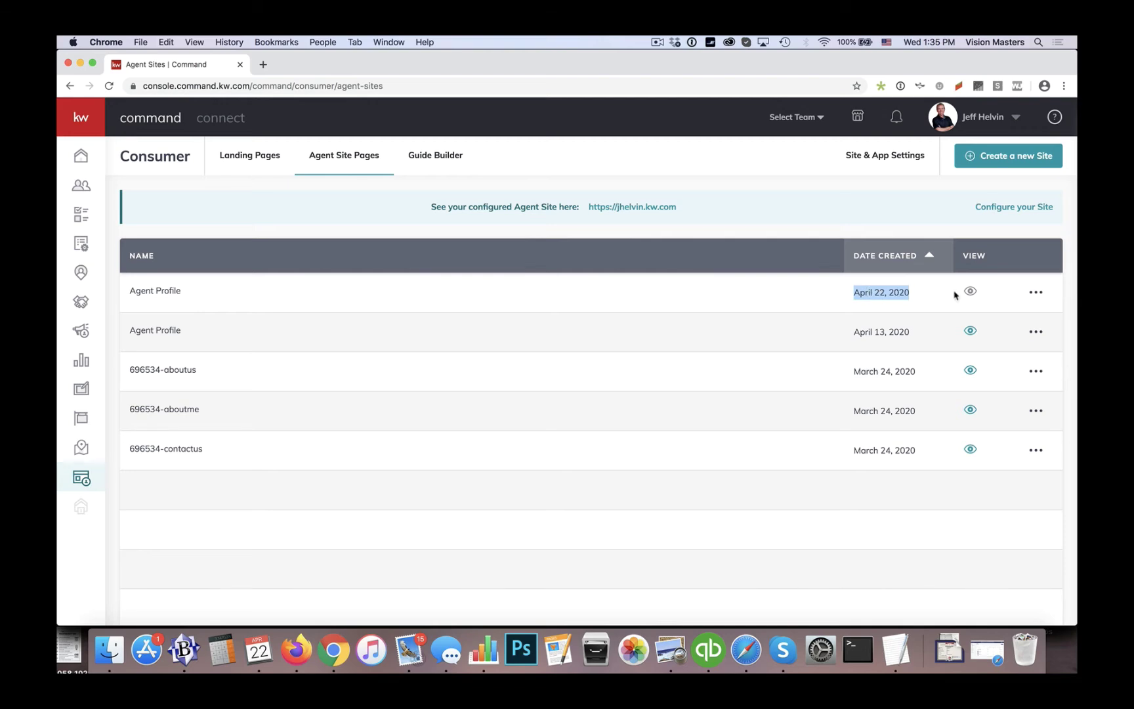
{"action": "mouse_move", "coordinate": [973, 294]}
{"action": "left_click", "coordinate": [693, 328]}
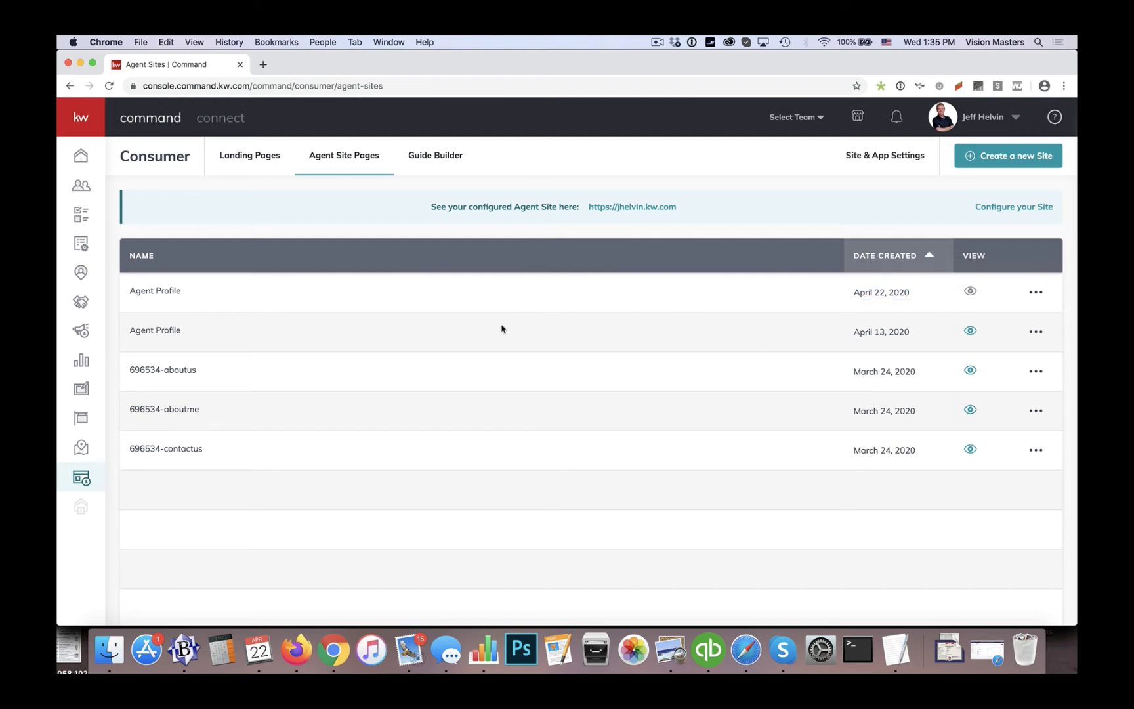
- Point the My Profile page at the April 22, 2020 Agent Profile, save, and view Agent Site Pages
{"action": "left_click", "coordinate": [887, 158]}
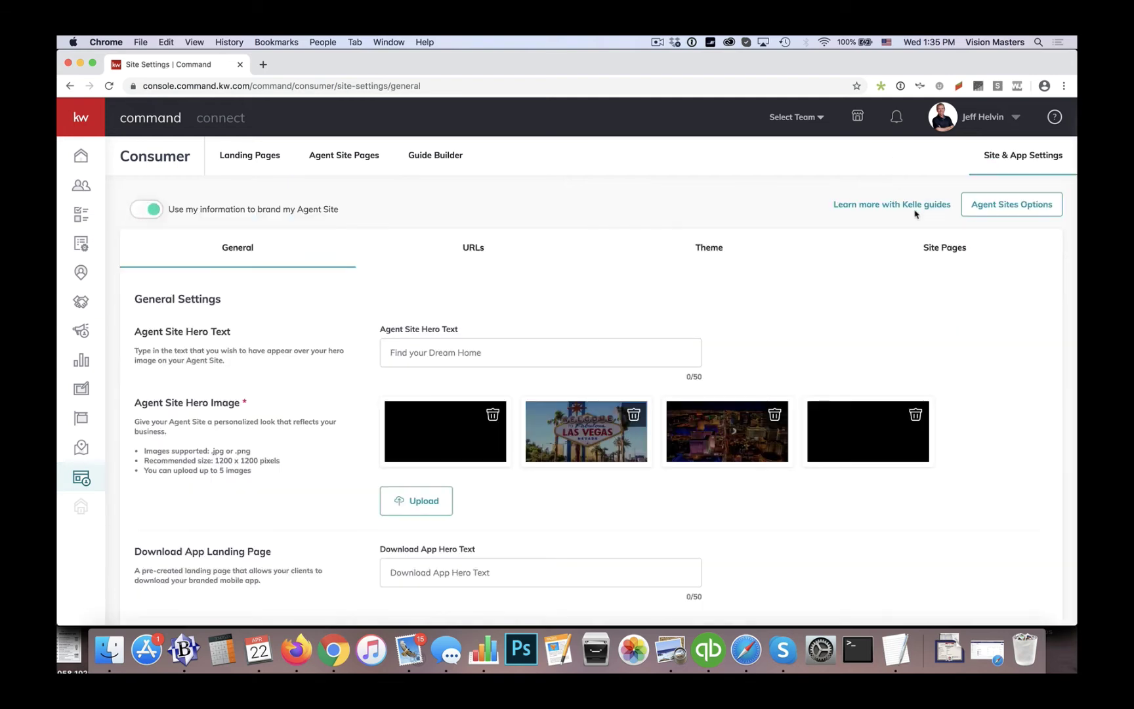
{"action": "left_click", "coordinate": [944, 253]}
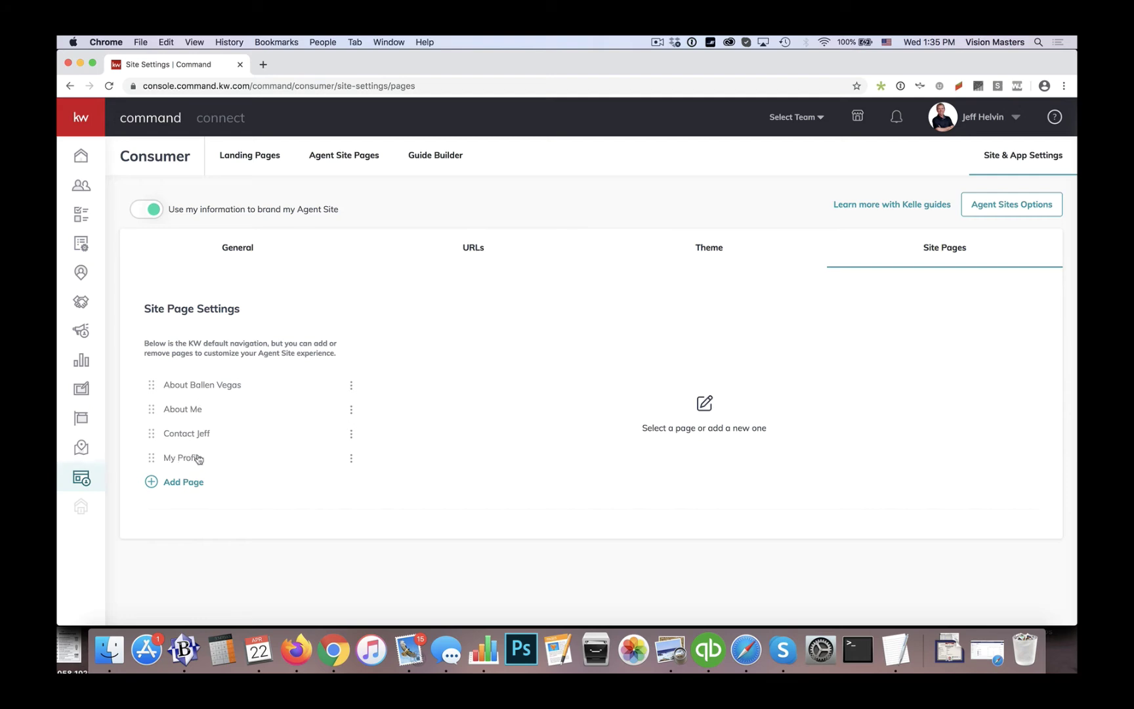
{"action": "left_click", "coordinate": [351, 459]}
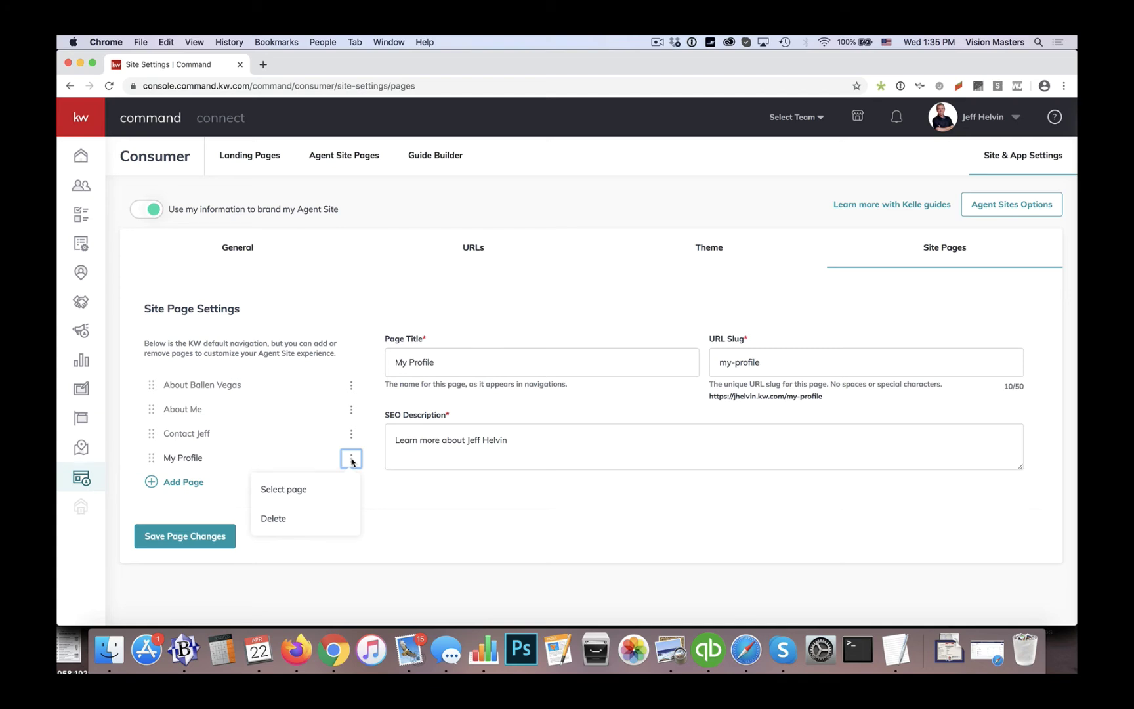
{"action": "left_click", "coordinate": [303, 490]}
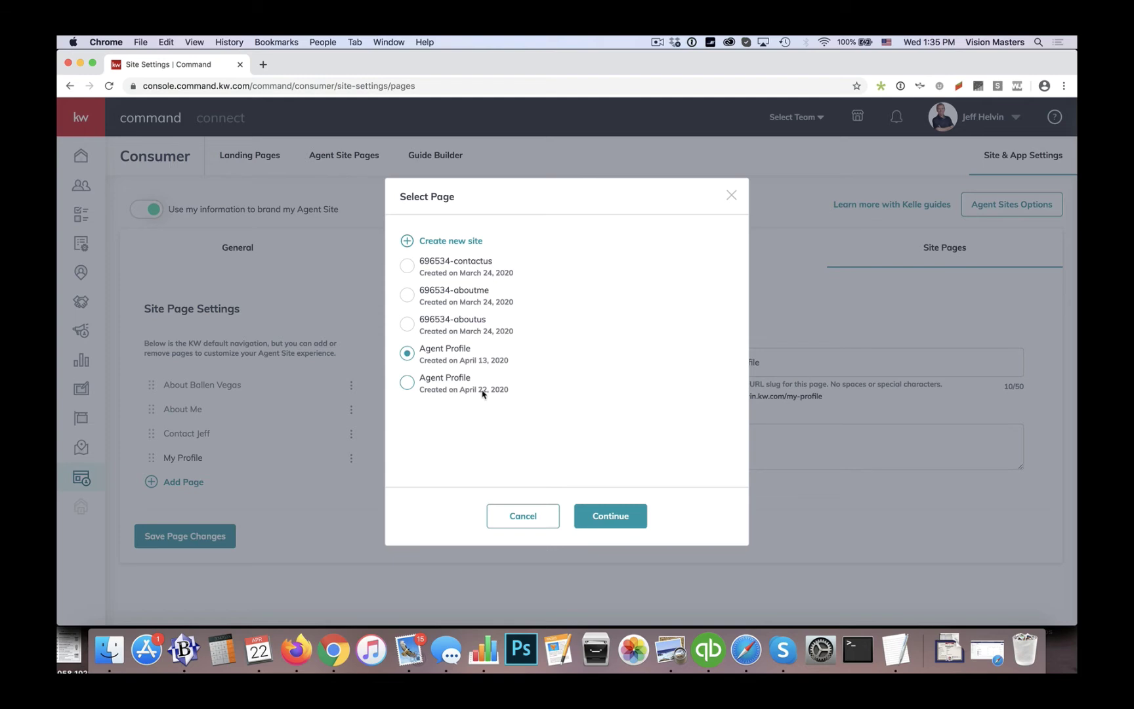
{"action": "left_click", "coordinate": [408, 384]}
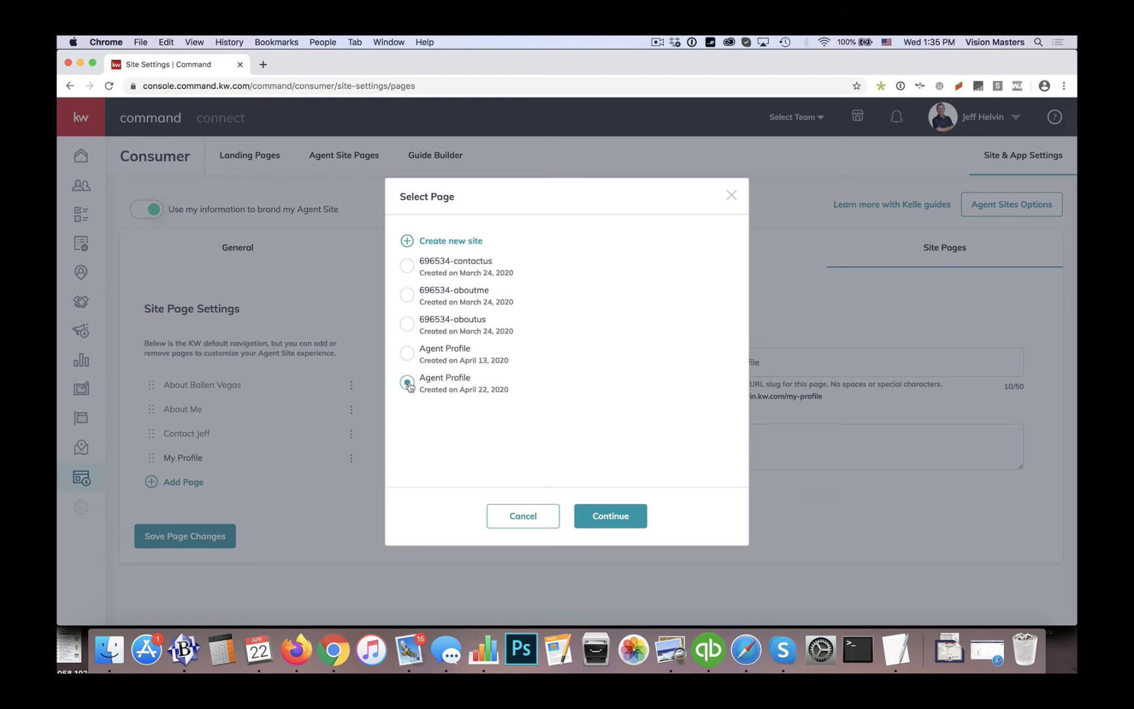
{"action": "left_click", "coordinate": [618, 518]}
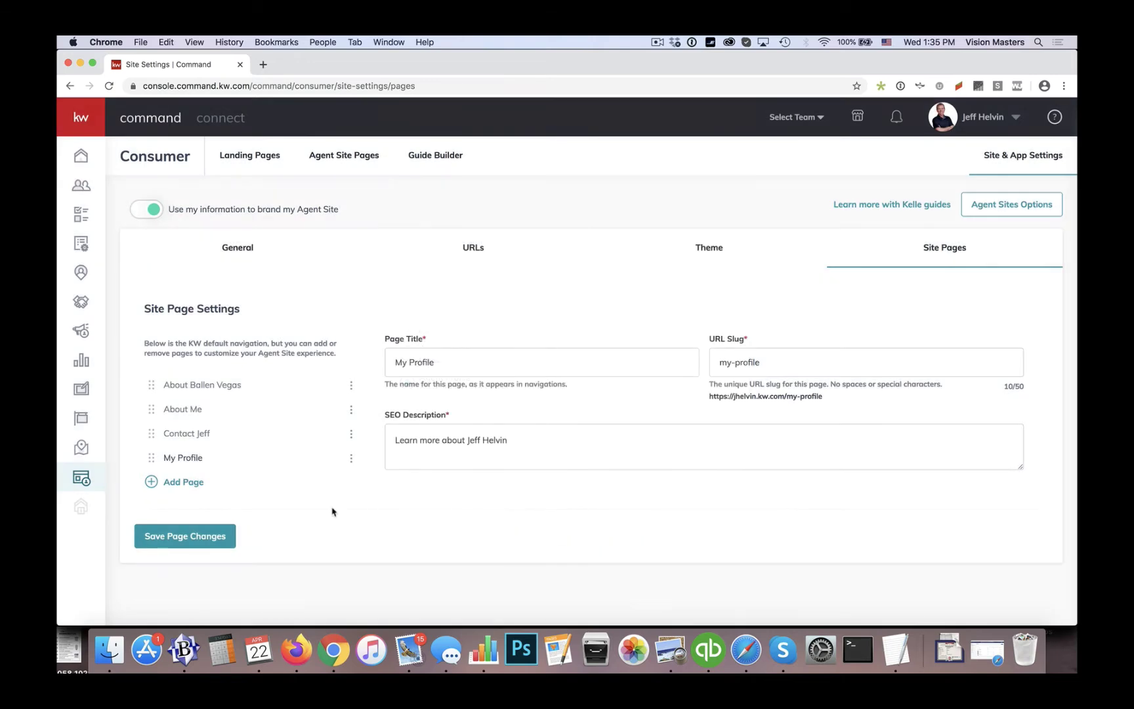
{"action": "left_click", "coordinate": [182, 542]}
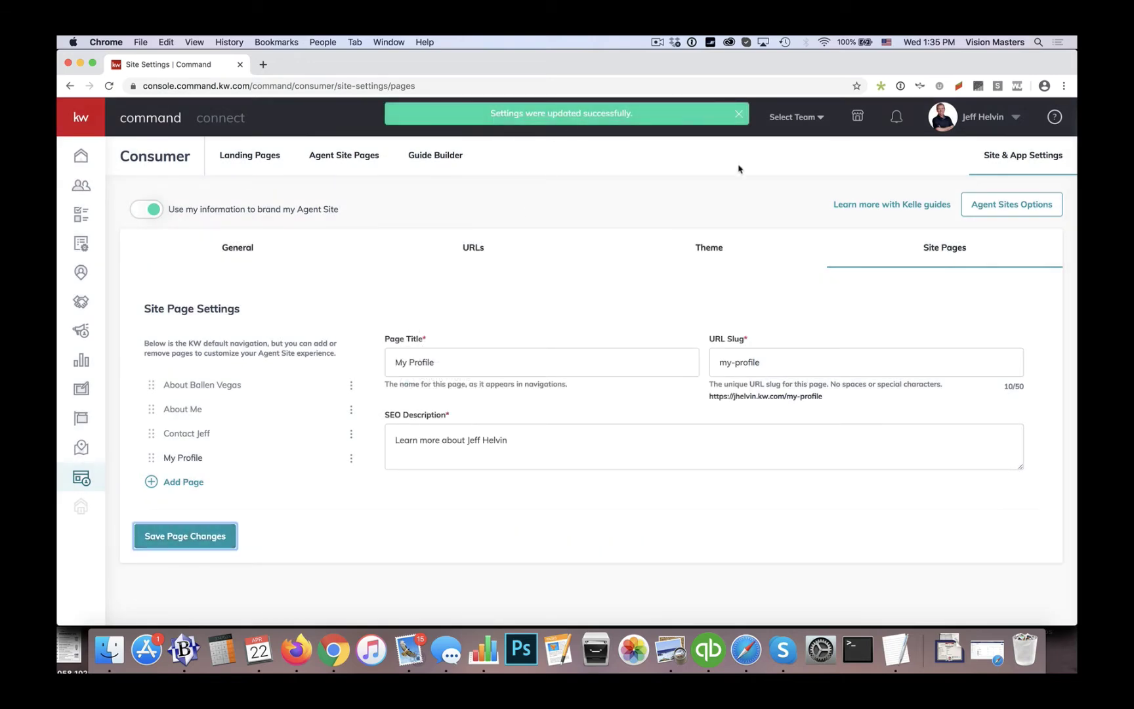
{"action": "left_click", "coordinate": [353, 165]}
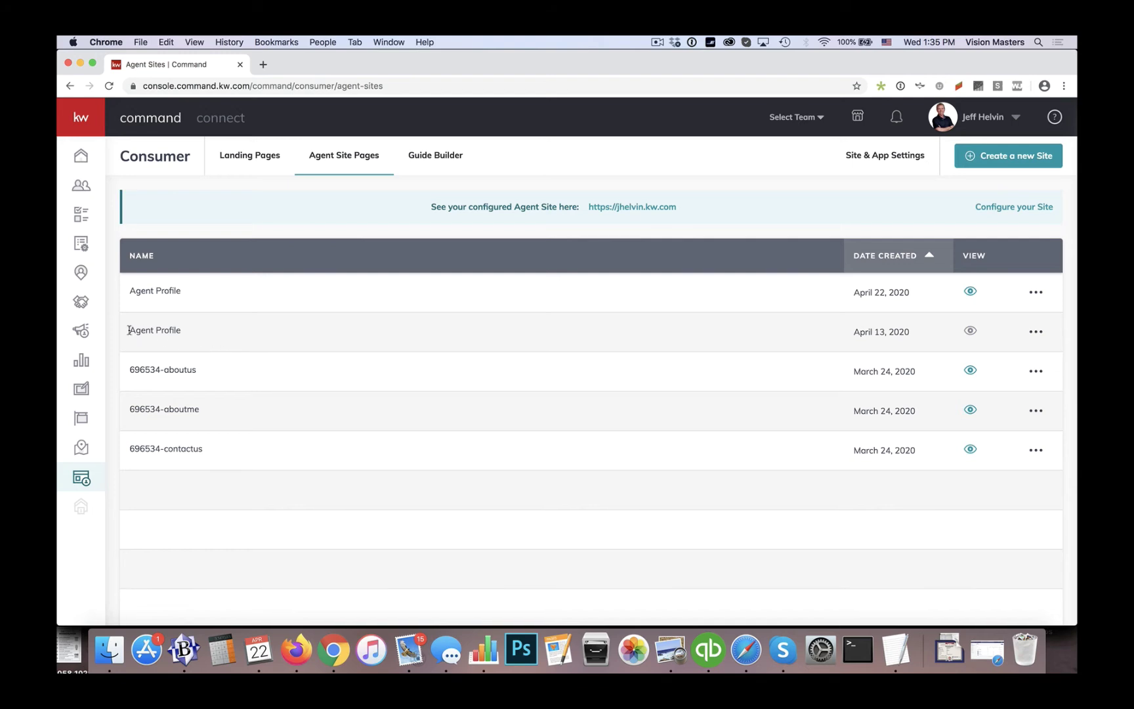
- Delete the older April 13, 2020 Agent Profile page from the Agent Site Pages list
{"action": "triple_click", "coordinate": [152, 329]}
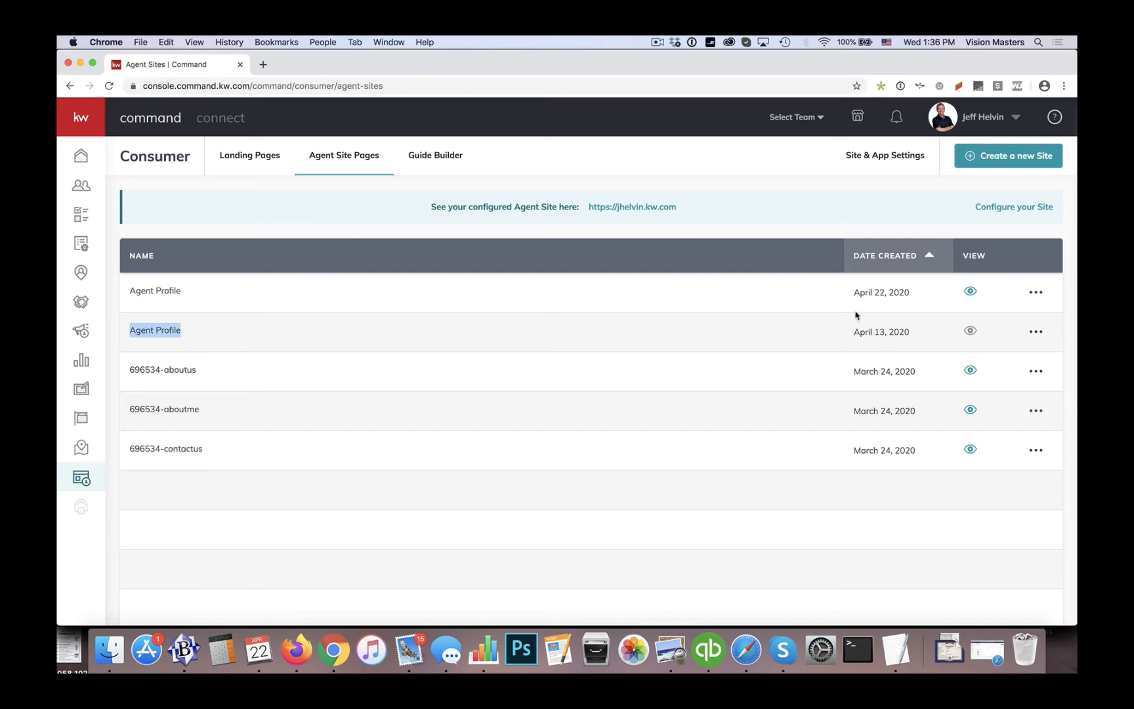
{"action": "mouse_move", "coordinate": [970, 333]}
{"action": "mouse_move", "coordinate": [865, 334]}
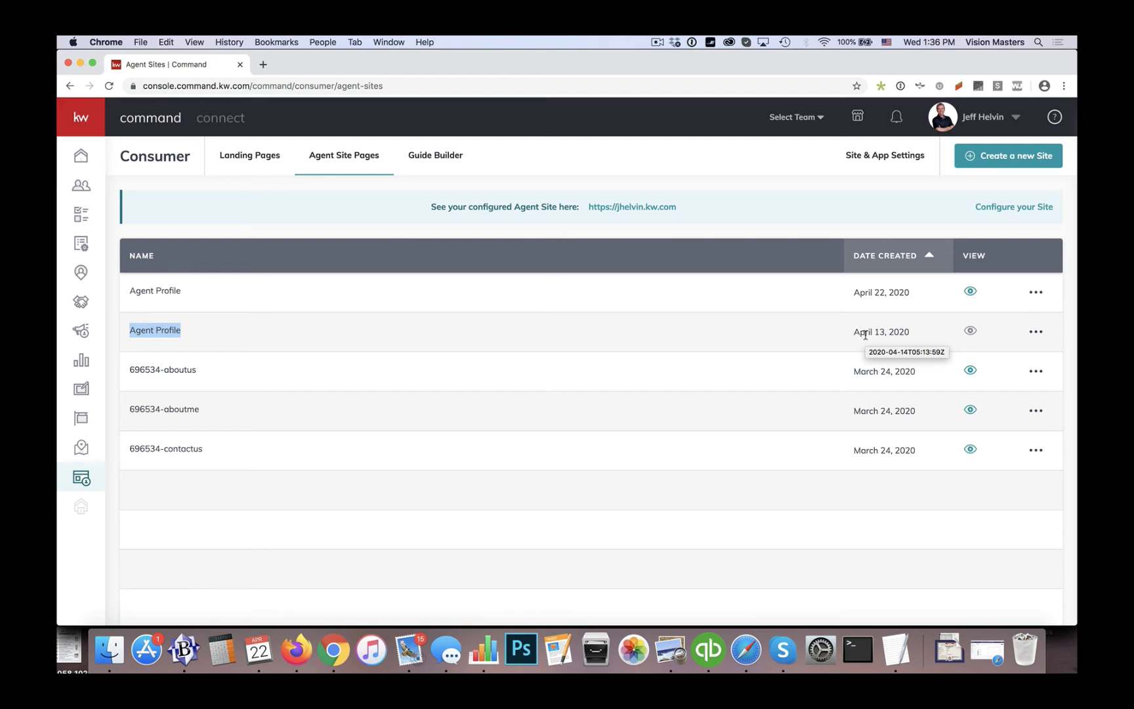
{"action": "left_click", "coordinate": [1035, 332]}
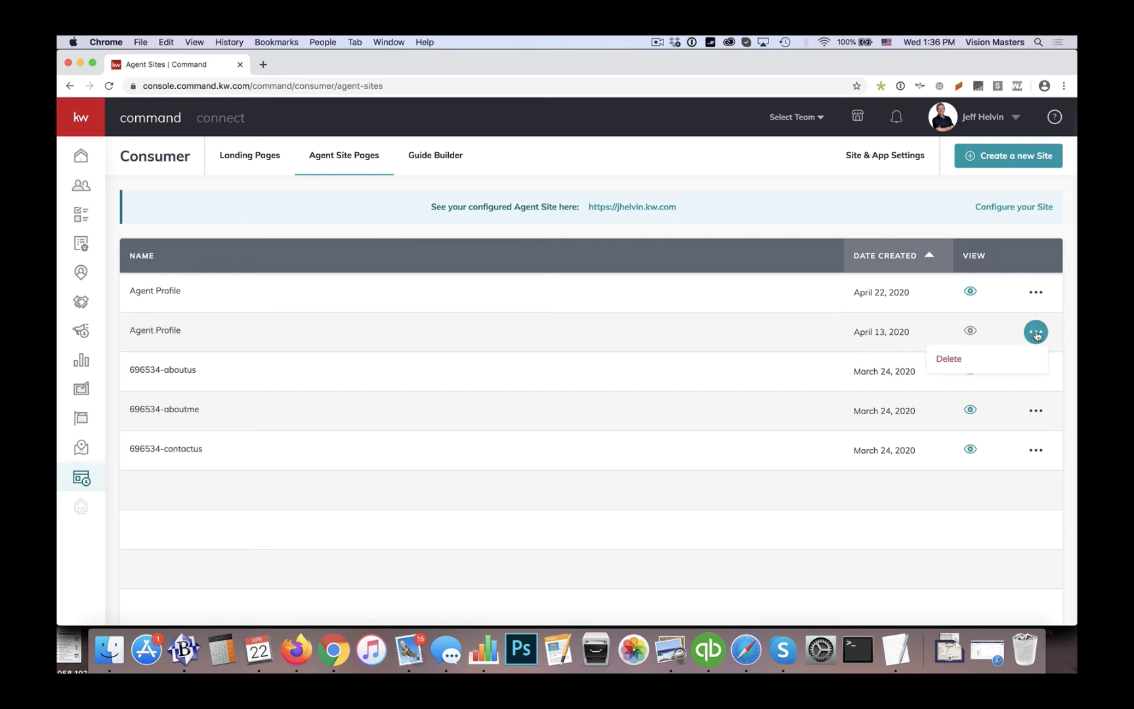
{"action": "left_click", "coordinate": [949, 362]}
{"action": "left_click", "coordinate": [643, 435]}
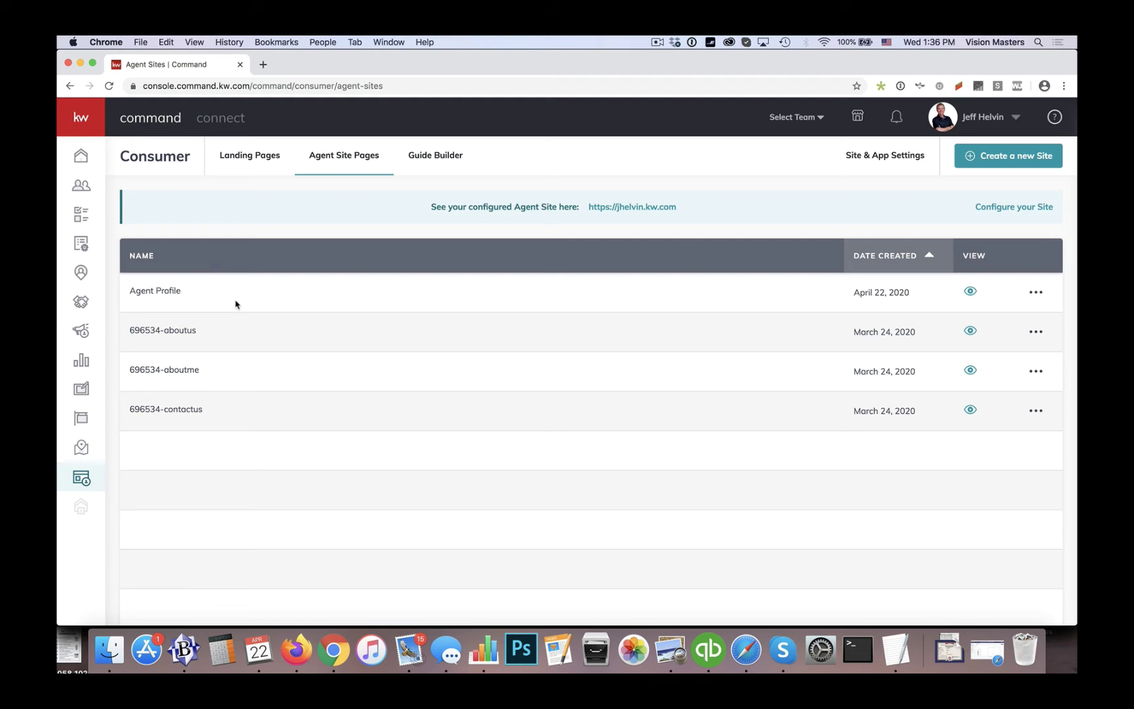
{"action": "scroll", "coordinate": [215, 429], "scroll_direction": "down", "scroll_amount": 3}
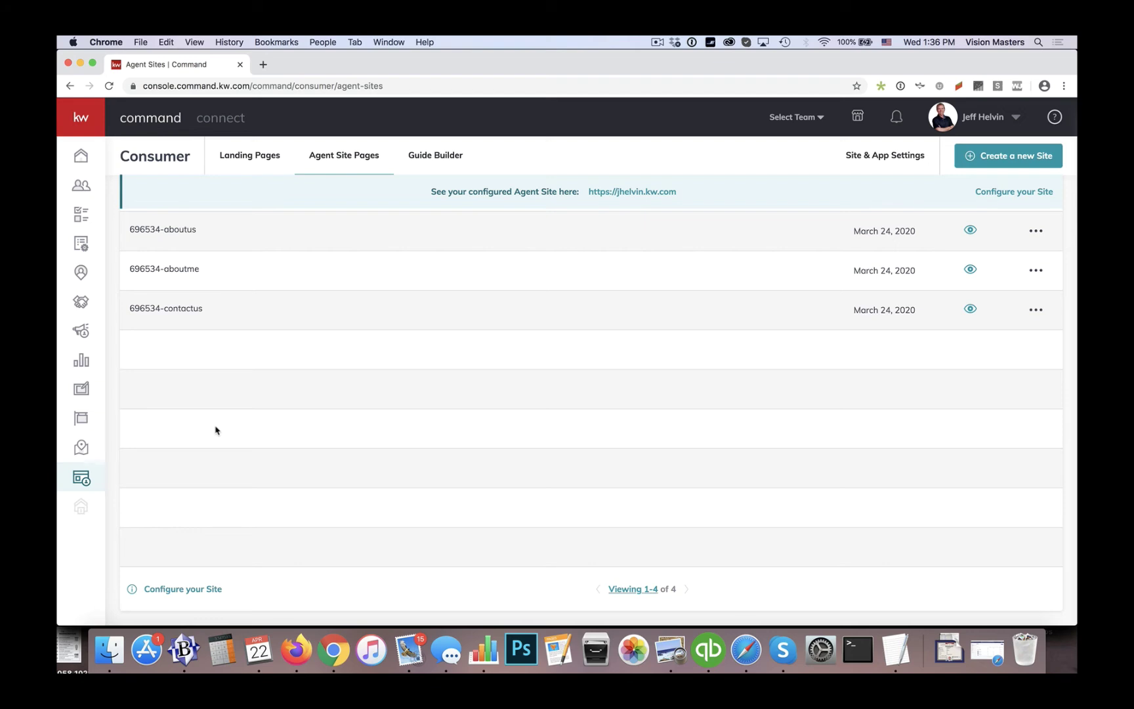
{"action": "scroll", "coordinate": [490, 379], "scroll_direction": "up", "scroll_amount": 1}
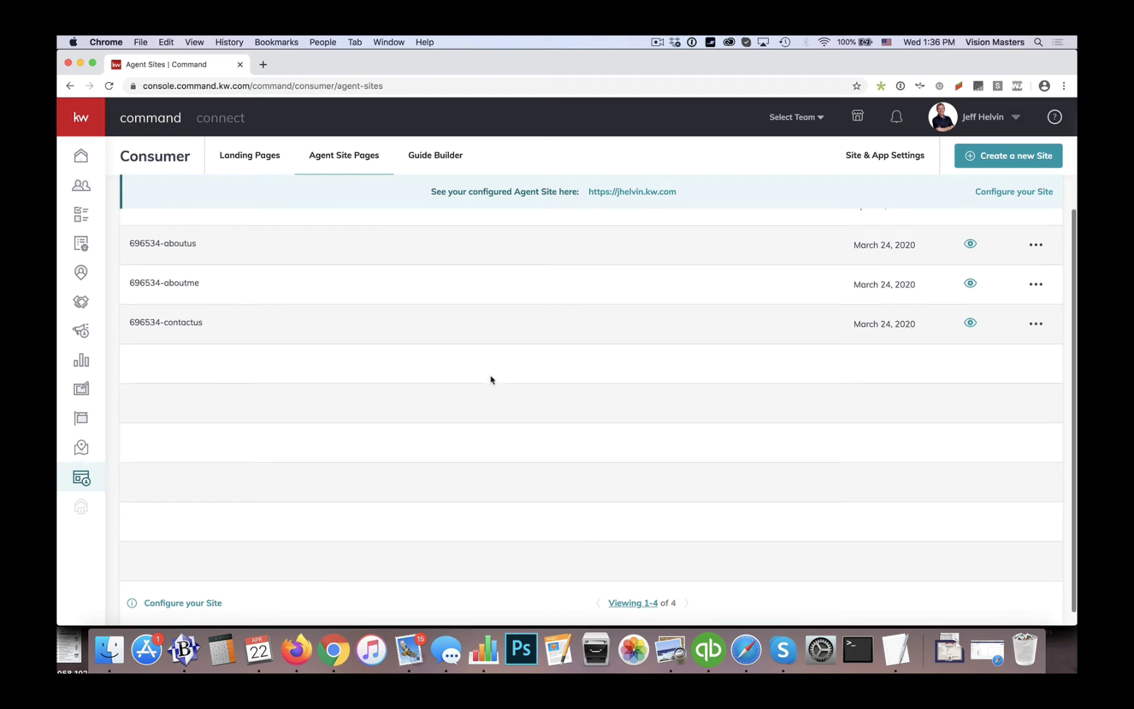
{"action": "scroll", "coordinate": [490, 379], "scroll_direction": "up", "scroll_amount": 3}
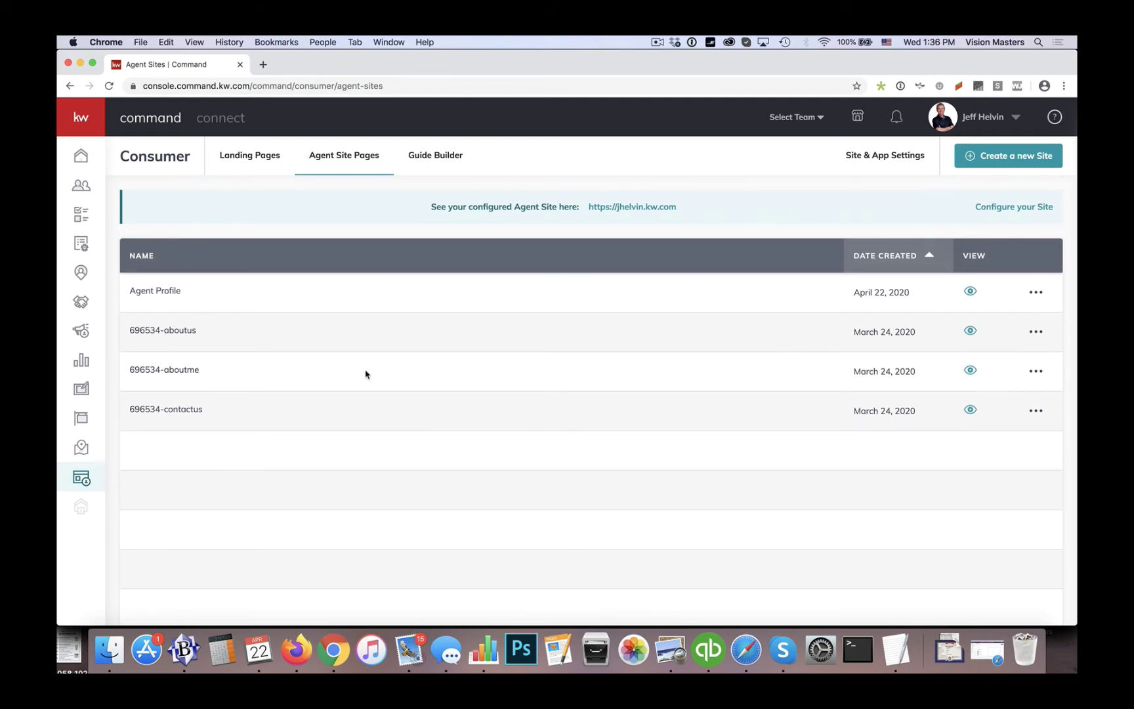
- Show the Site Pages settings with about, About Me, contact and My Profile, discarding the new page
{"action": "left_click", "coordinate": [874, 158]}
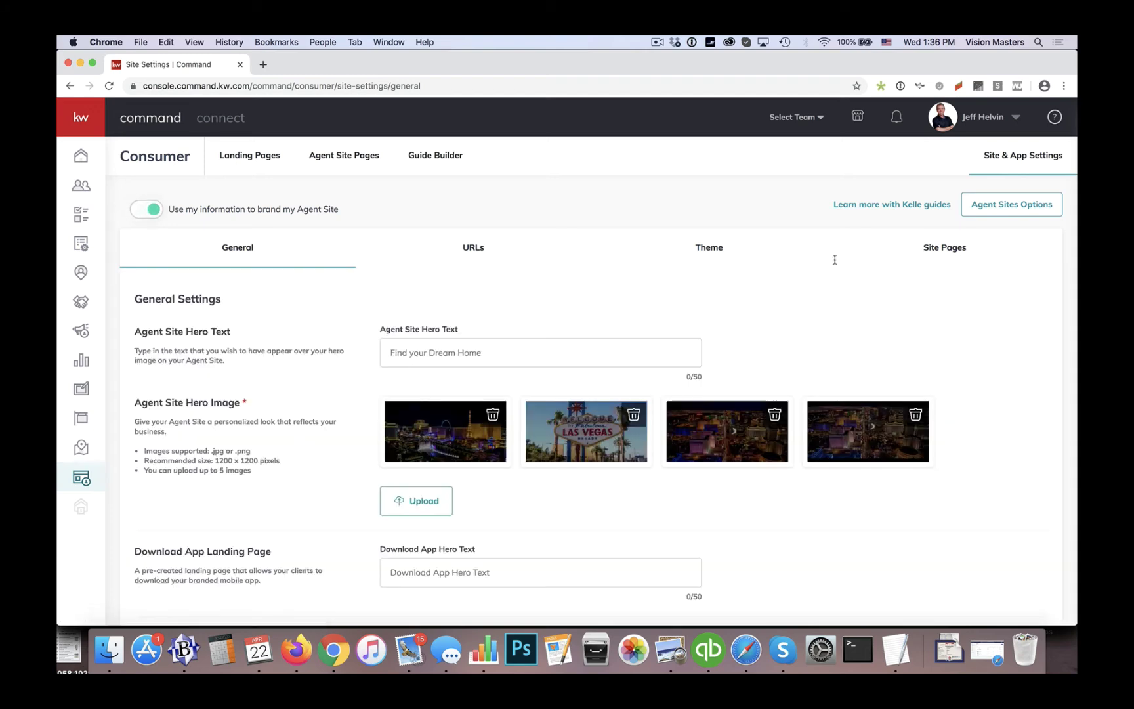
{"action": "left_click", "coordinate": [949, 249]}
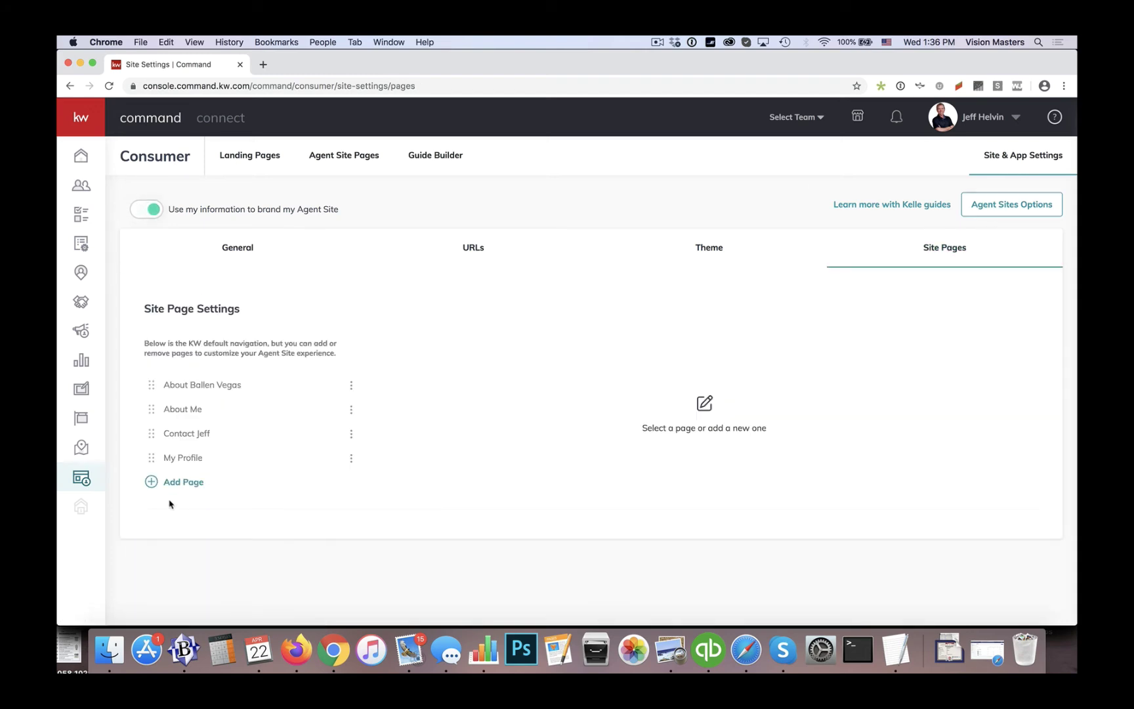
{"action": "left_click", "coordinate": [184, 482]}
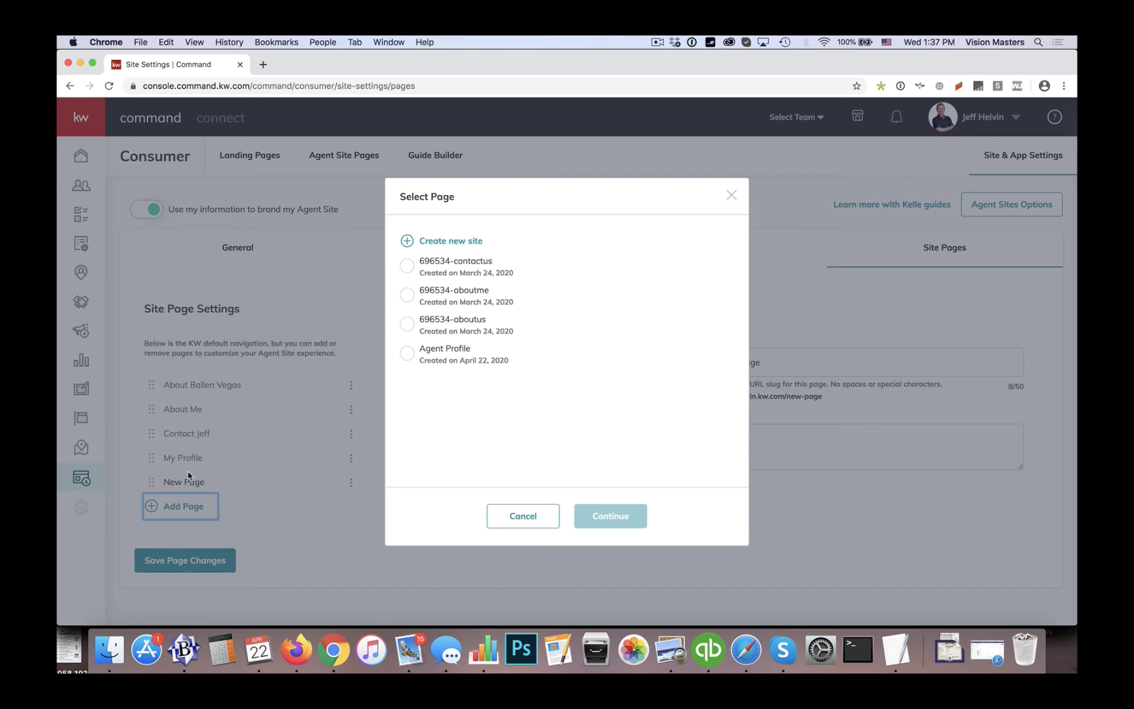
{"action": "left_click", "coordinate": [523, 516]}
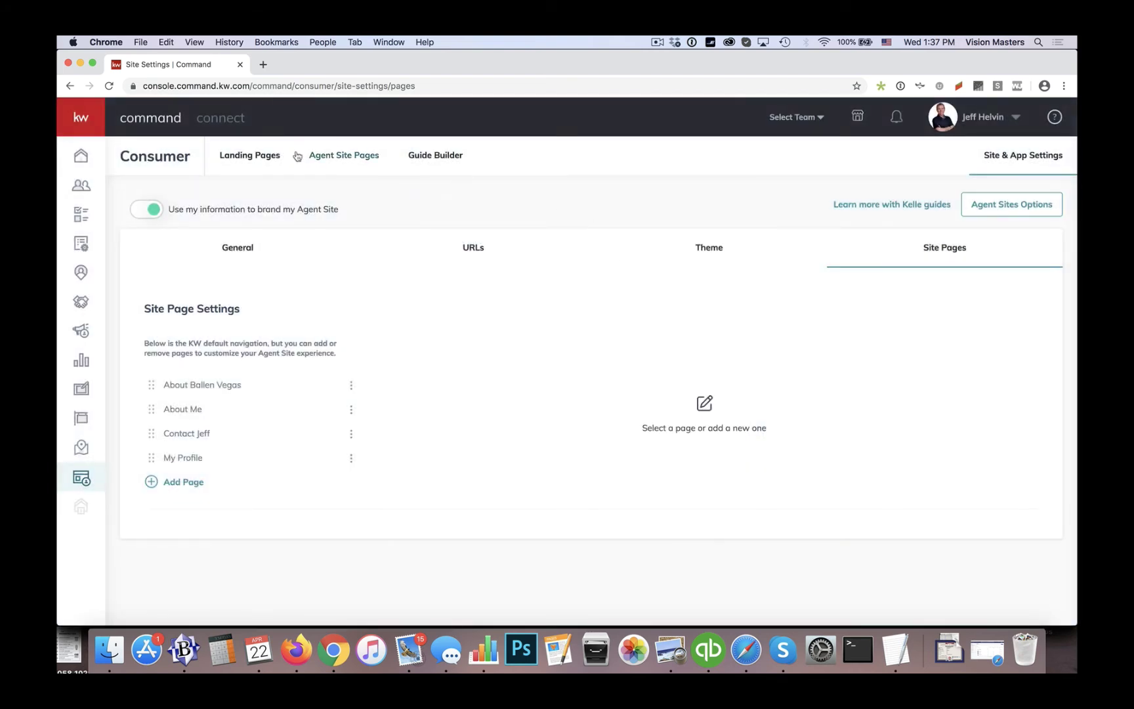
- Return to the four-page Agent Site Pages list, check the row options menus, then go to Designs
{"action": "left_click", "coordinate": [353, 157]}
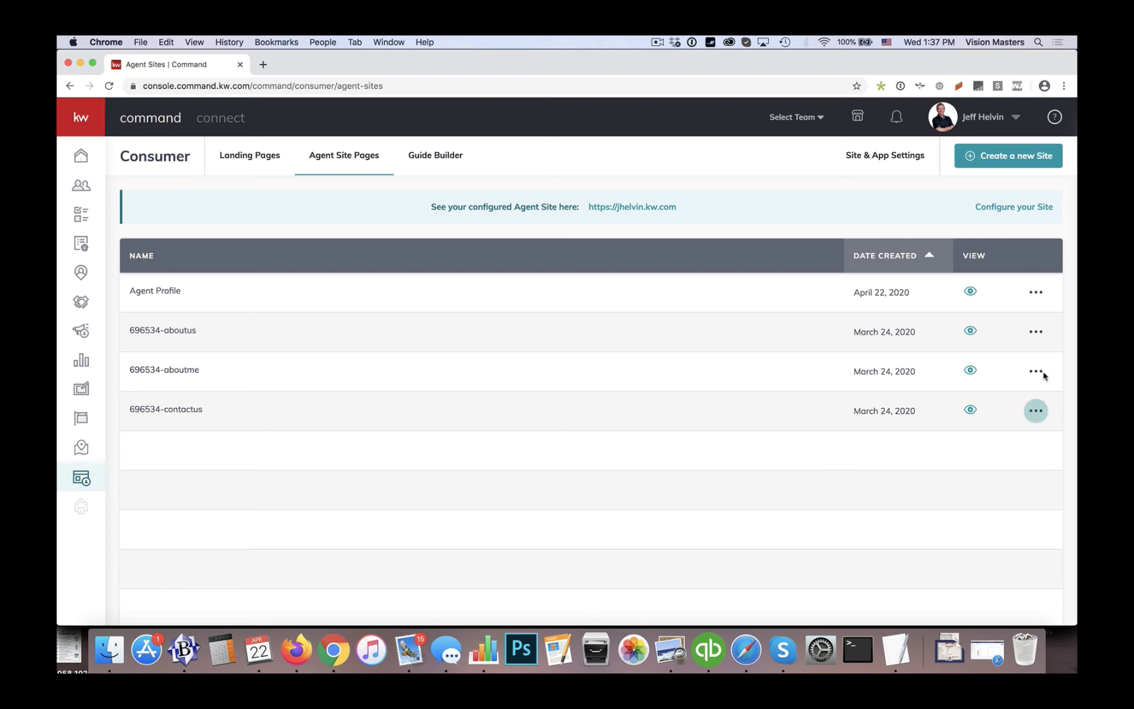
{"action": "left_click", "coordinate": [1038, 341]}
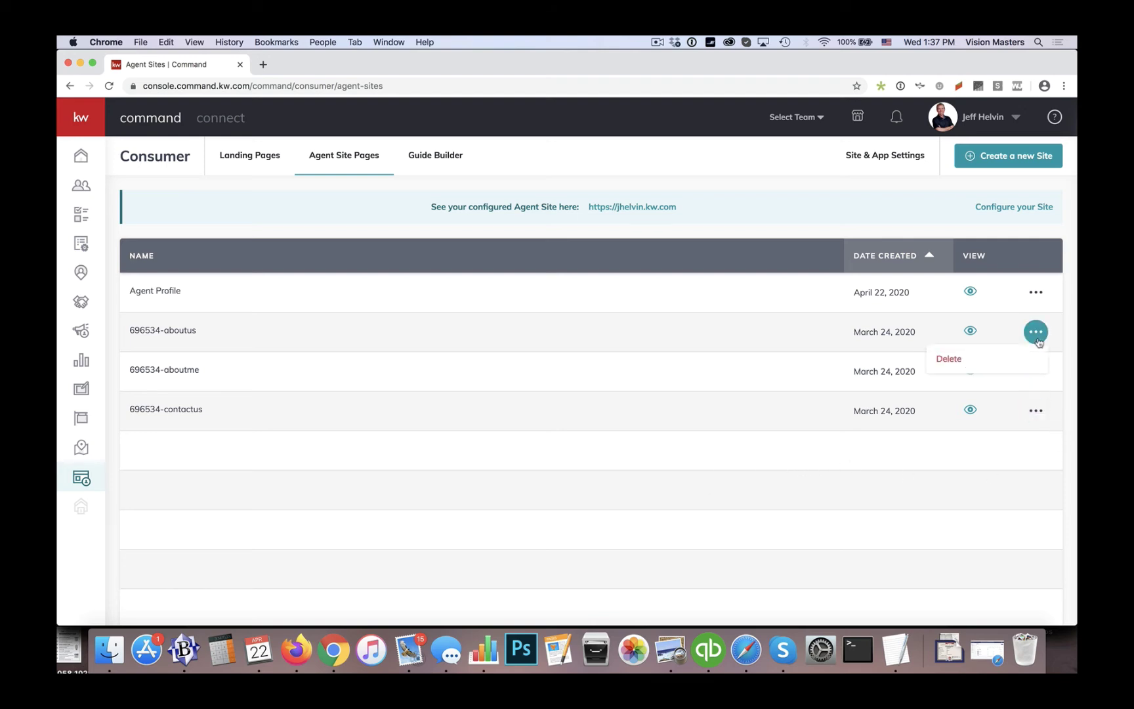
{"action": "left_click", "coordinate": [997, 329]}
{"action": "left_click", "coordinate": [1037, 374]}
{"action": "left_click", "coordinate": [992, 338]}
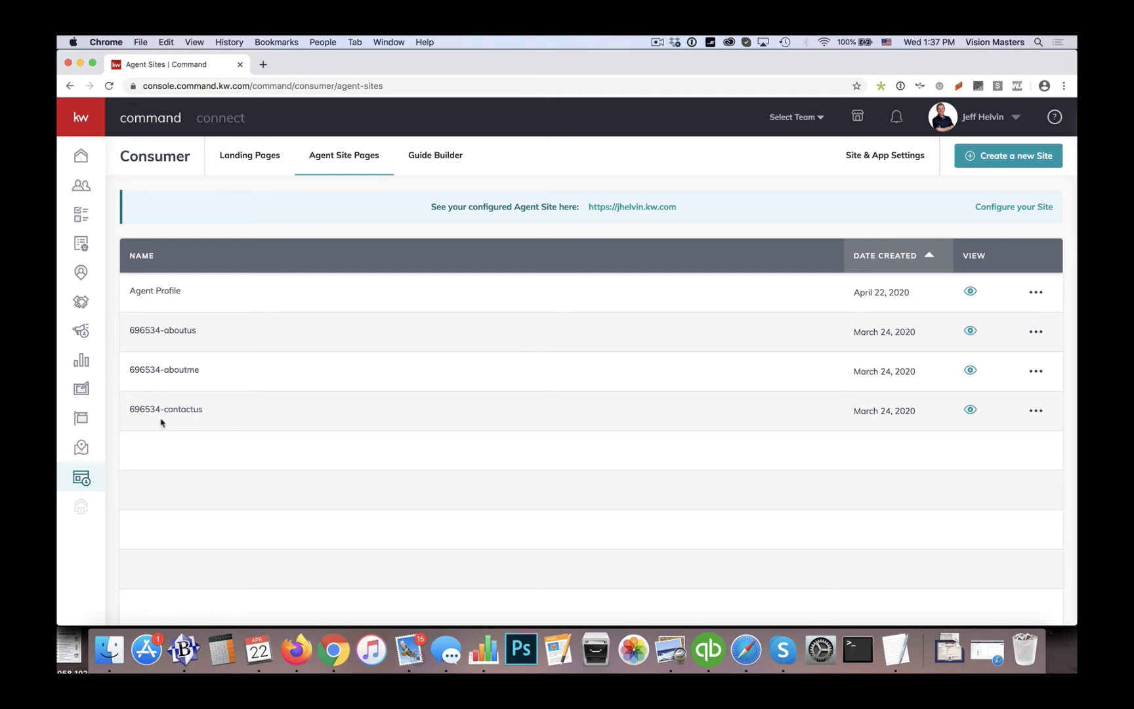
{"action": "left_click", "coordinate": [79, 389]}
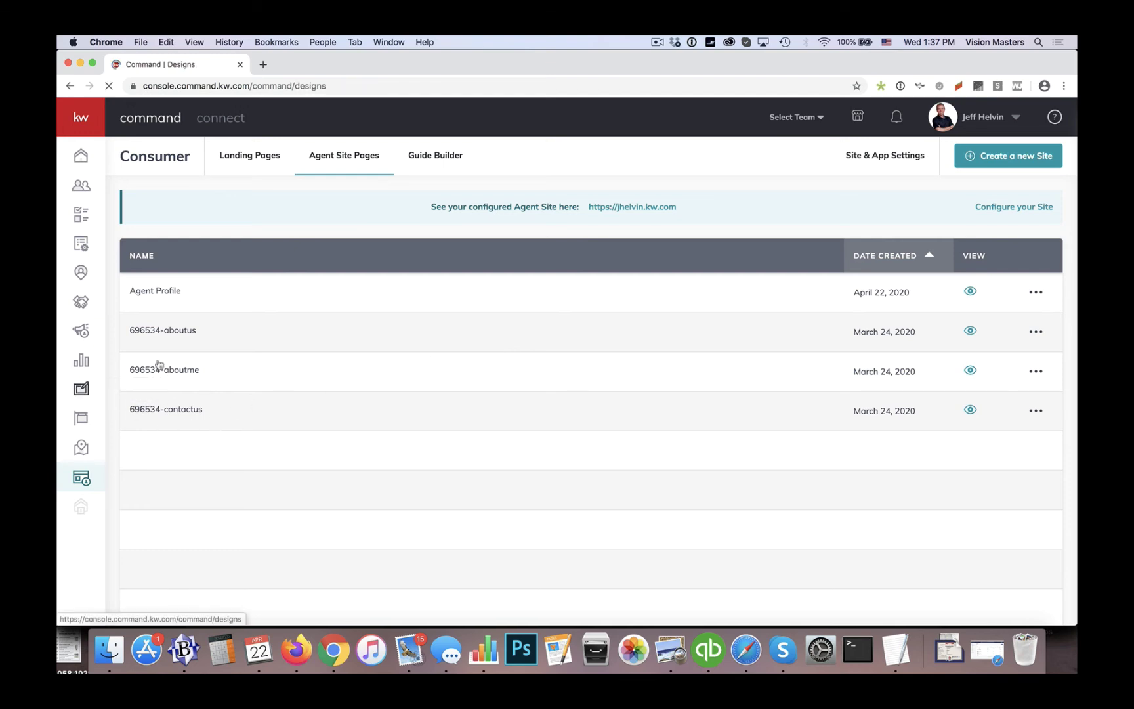
- Filter My Design Templates to Agent site: Contact Us, Agent Profile and Company Profile
{"action": "left_click", "coordinate": [754, 177]}
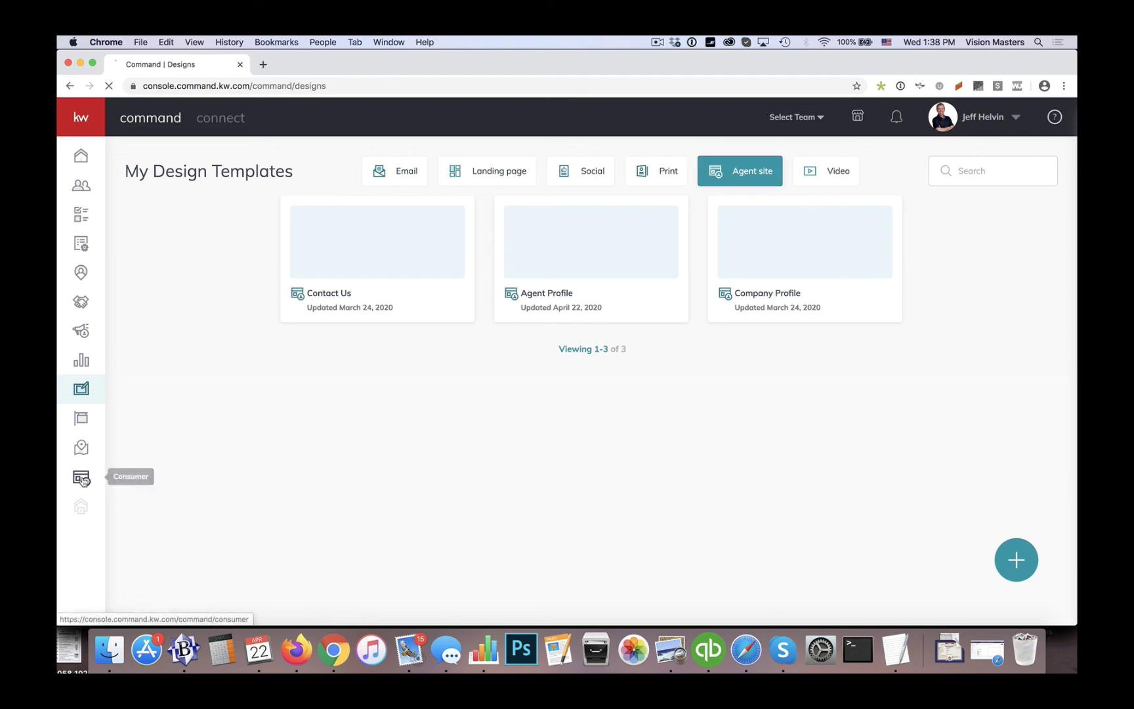
- Create a blank On My Agent Site page from the Consumer area and open it in the editor
{"action": "left_click", "coordinate": [96, 484]}
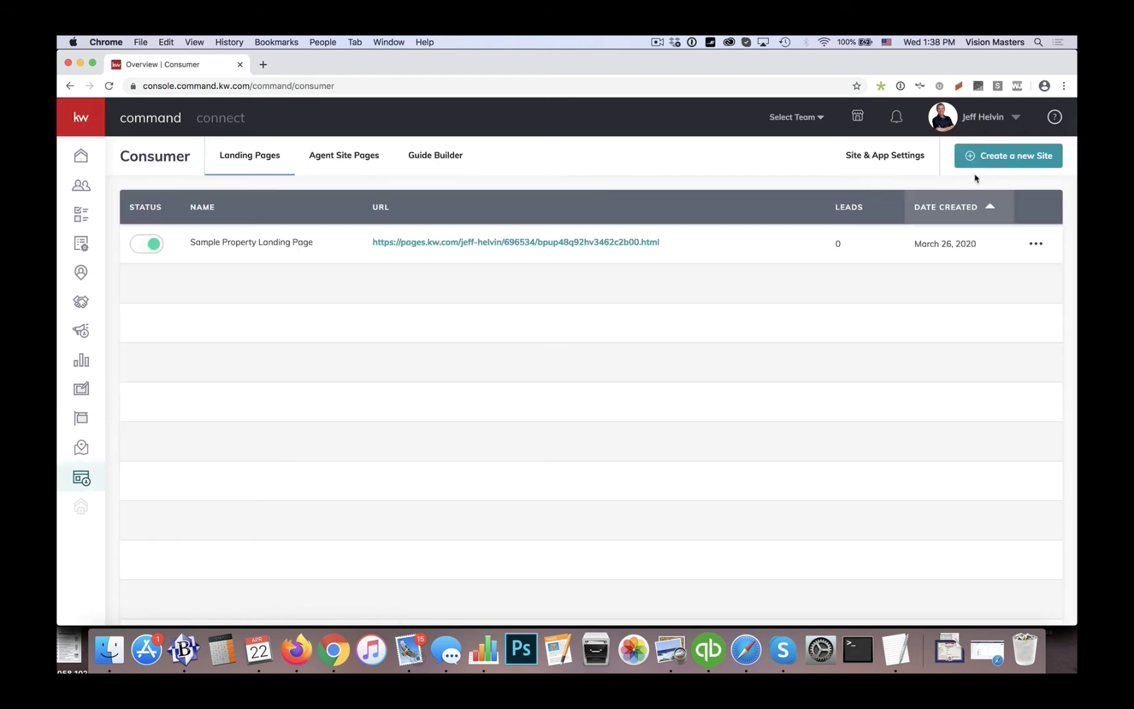
{"action": "left_click", "coordinate": [1016, 157]}
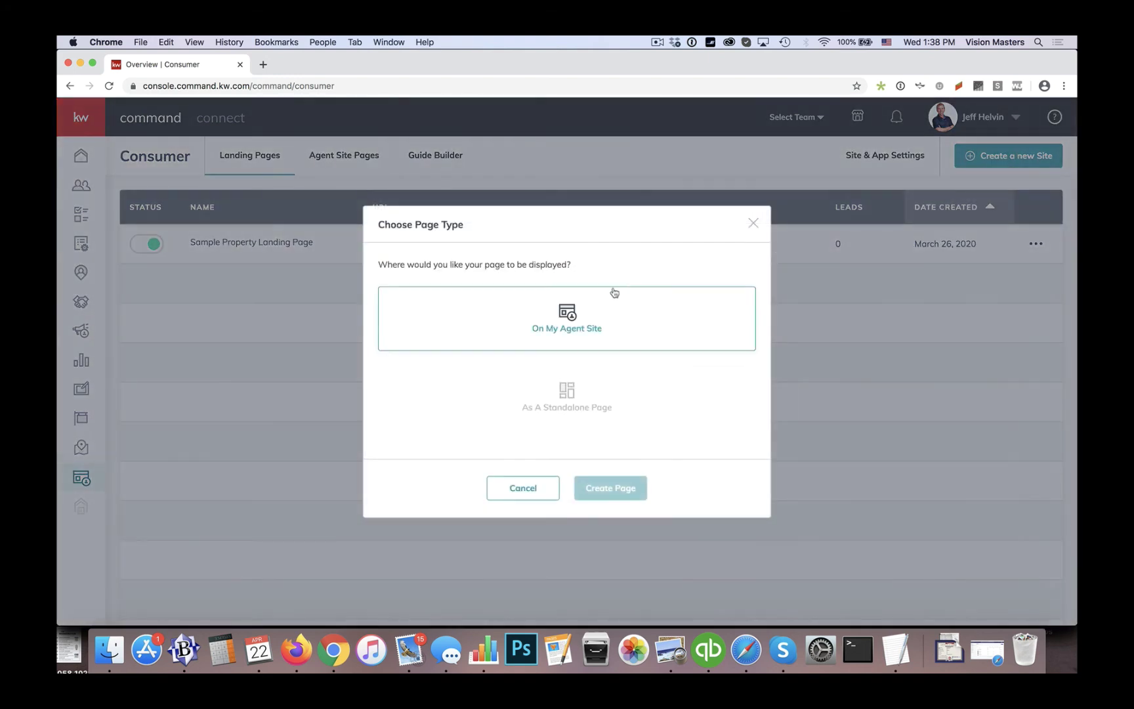
{"action": "left_click", "coordinate": [559, 318]}
{"action": "left_click", "coordinate": [610, 488]}
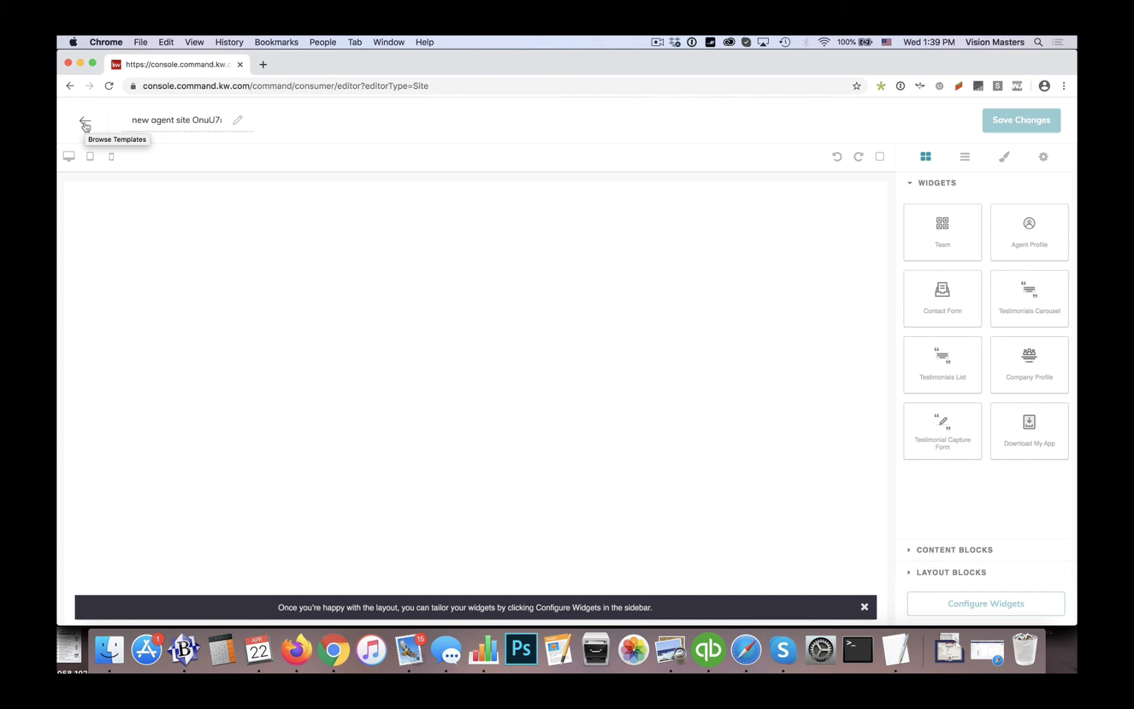
- Name the page 'New Page' and drop a Testimonial Capture form onto its body
{"action": "left_click", "coordinate": [163, 119]}
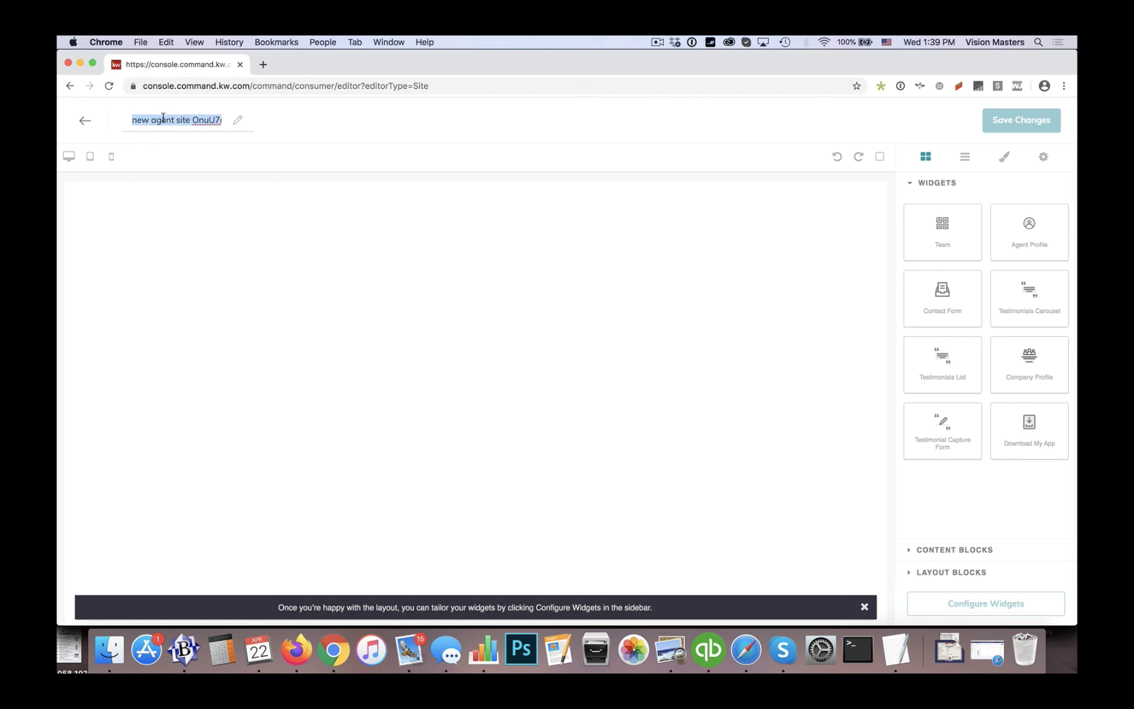
{"action": "type", "text": "New Page"}
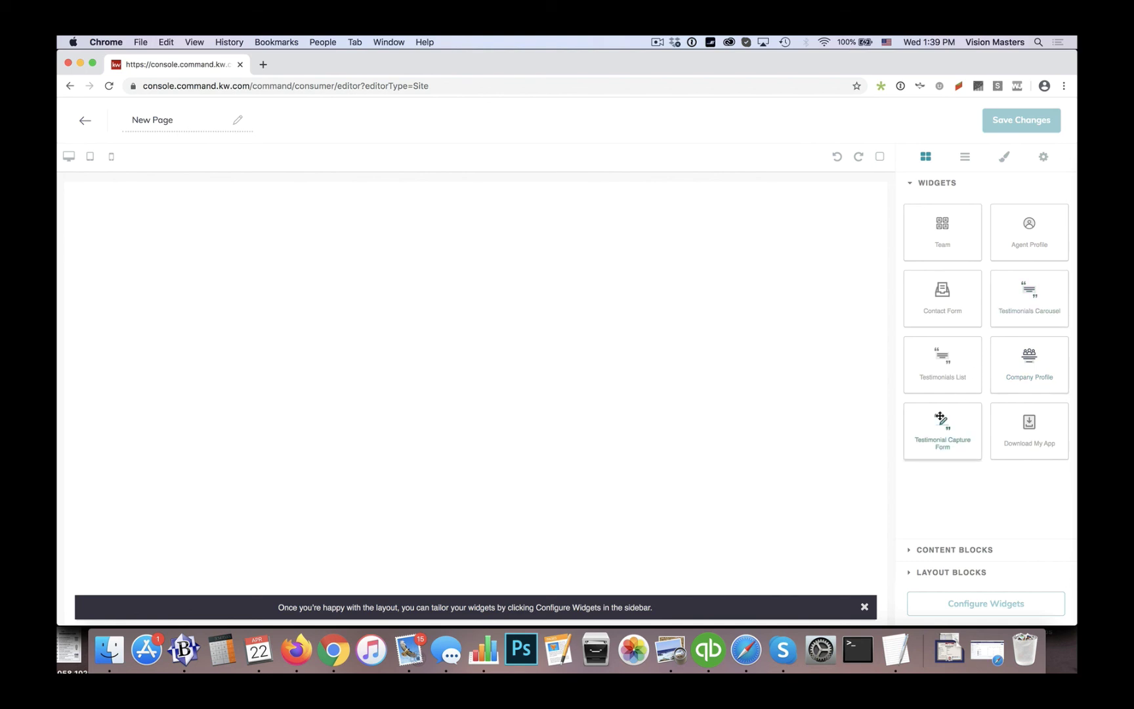
{"action": "left_click_drag", "start_coordinate": [939, 416], "coordinate": [640, 410]}
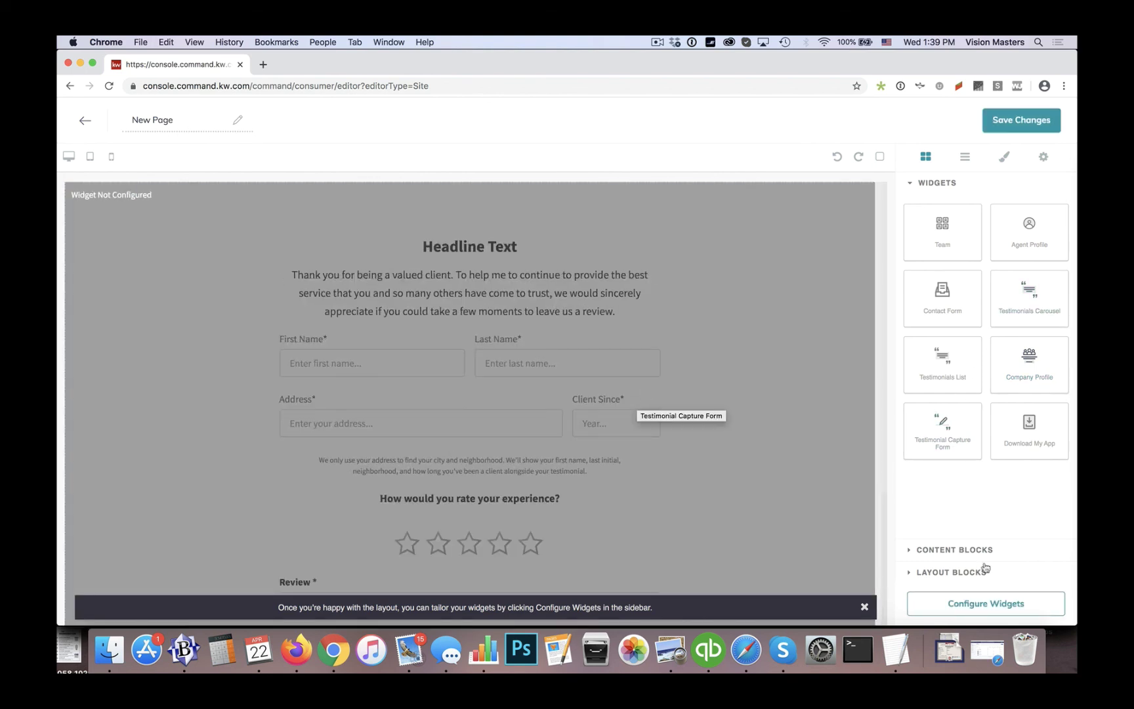
- Give the testimonial form the agent's team name and headline Happy Client Testimonials, then apply
{"action": "left_click", "coordinate": [978, 602]}
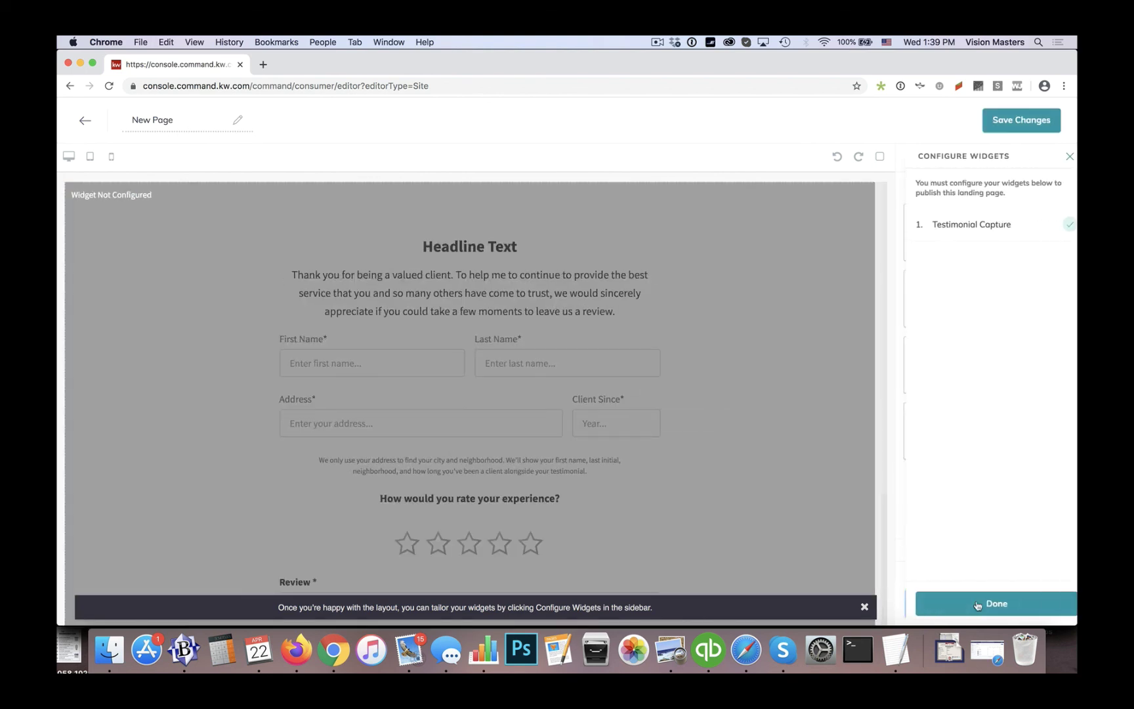
{"action": "left_click", "coordinate": [982, 237]}
{"action": "left_click", "coordinate": [960, 213]}
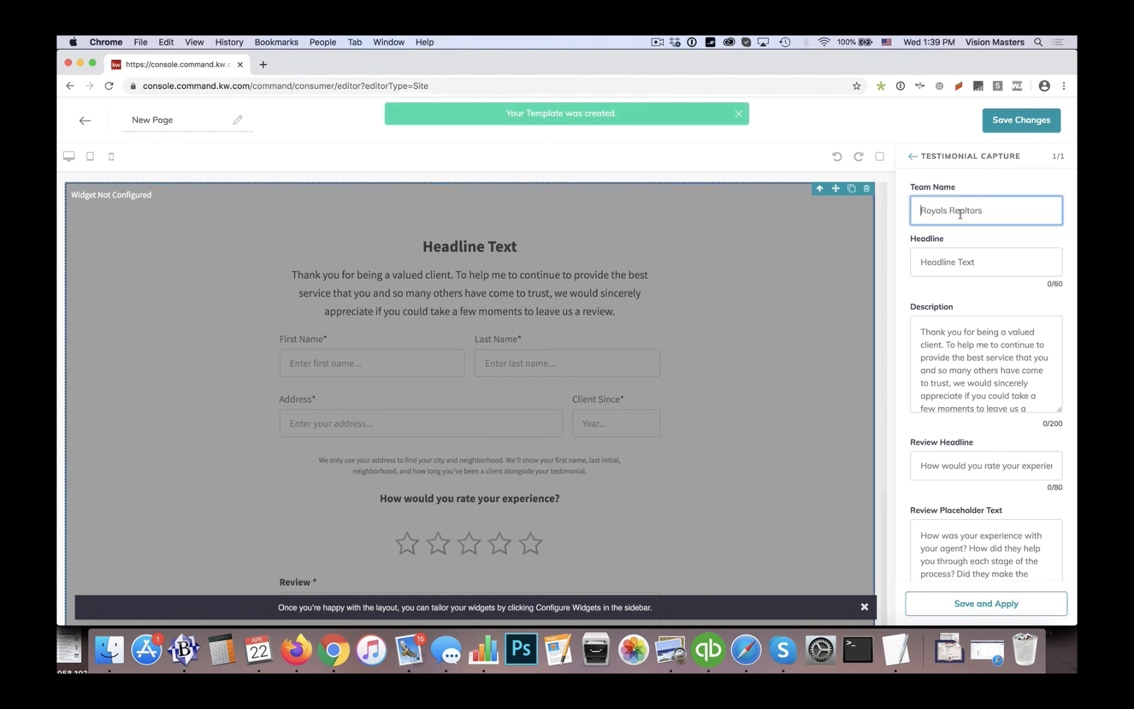
{"action": "type", "text": "Jeff"}
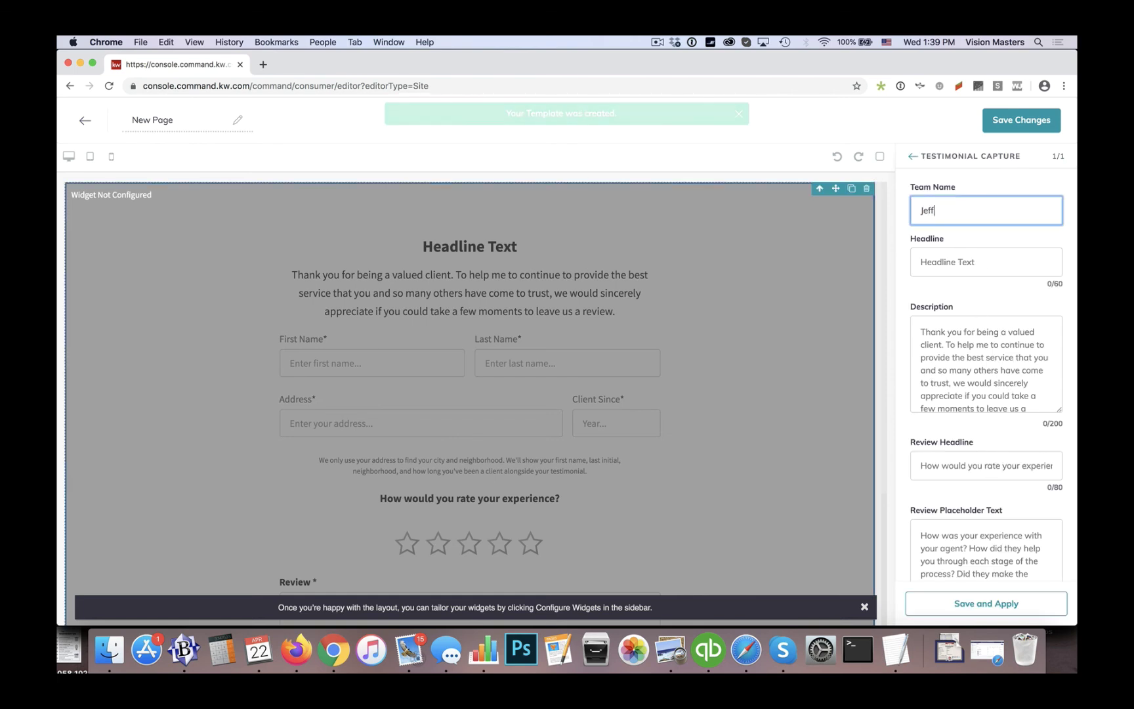
{"action": "type", "text": "'s Te"}
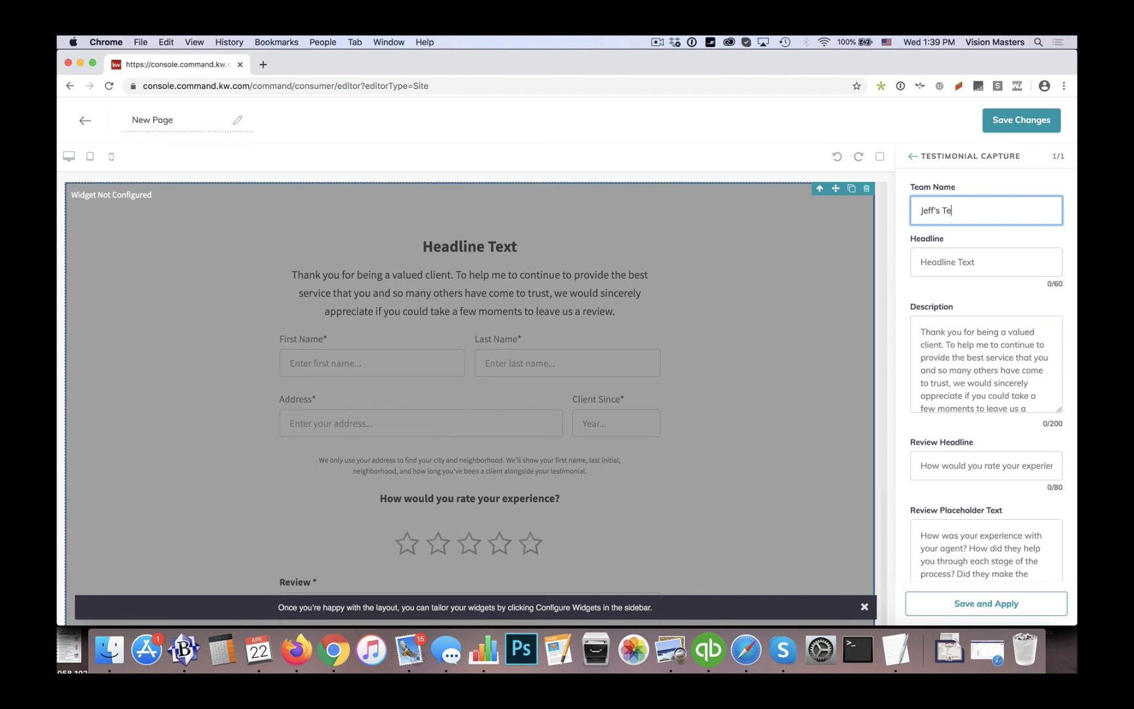
{"action": "type", "text": "stimonials"}
{"action": "left_click", "coordinate": [967, 261]}
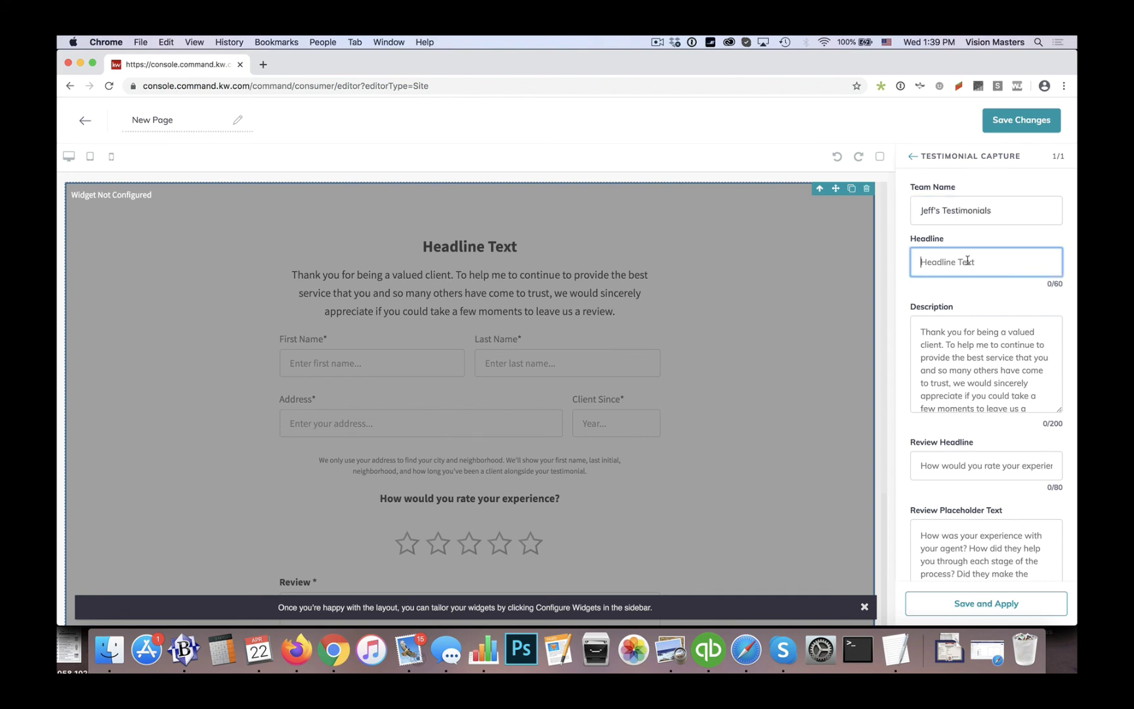
{"action": "left_click", "coordinate": [968, 293]}
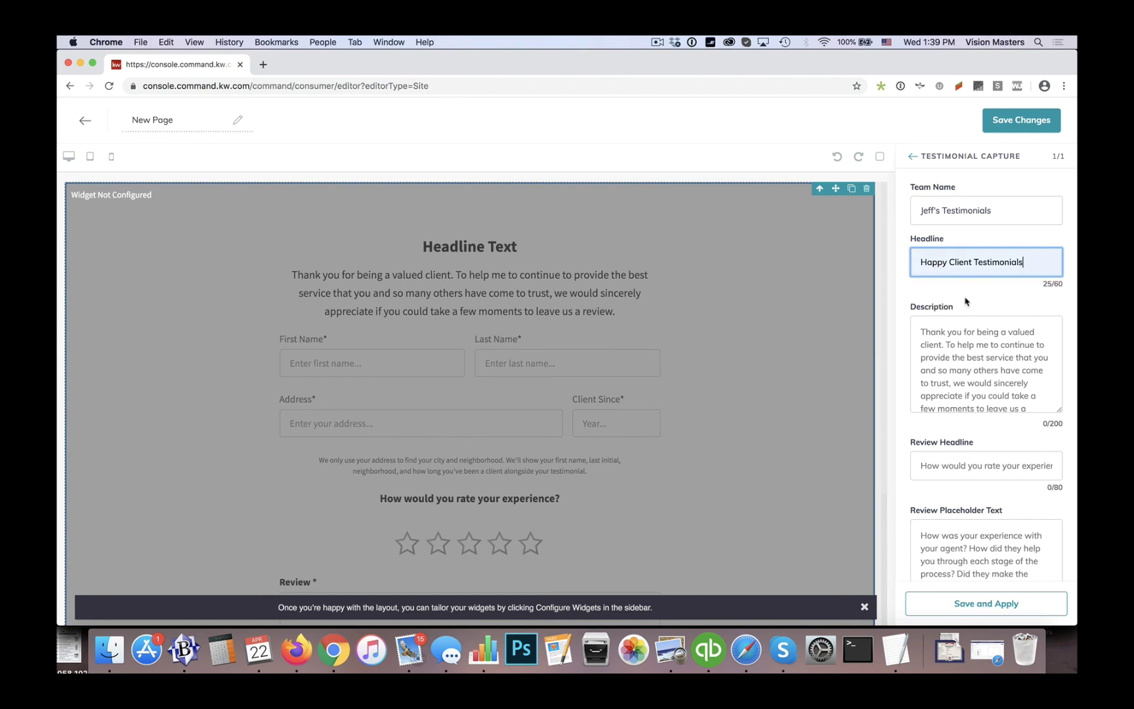
{"action": "left_click", "coordinate": [963, 345]}
{"action": "scroll", "coordinate": [963, 346], "scroll_direction": "down", "scroll_amount": 2}
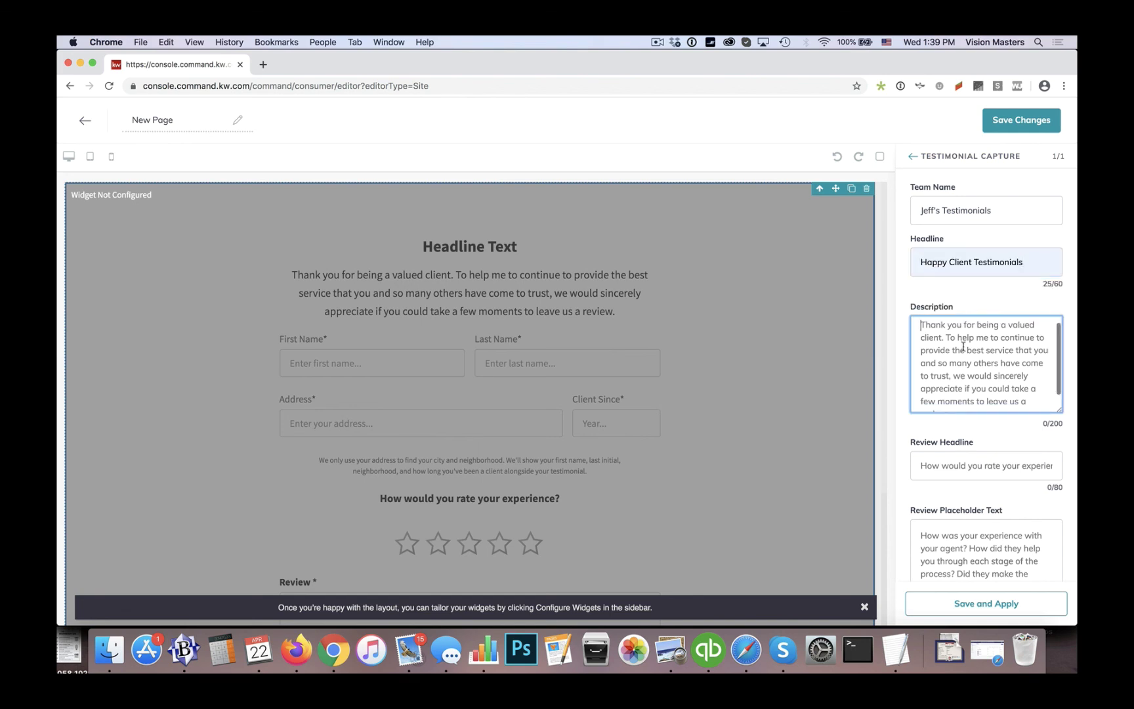
{"action": "scroll", "coordinate": [903, 420], "scroll_direction": "down", "scroll_amount": 2}
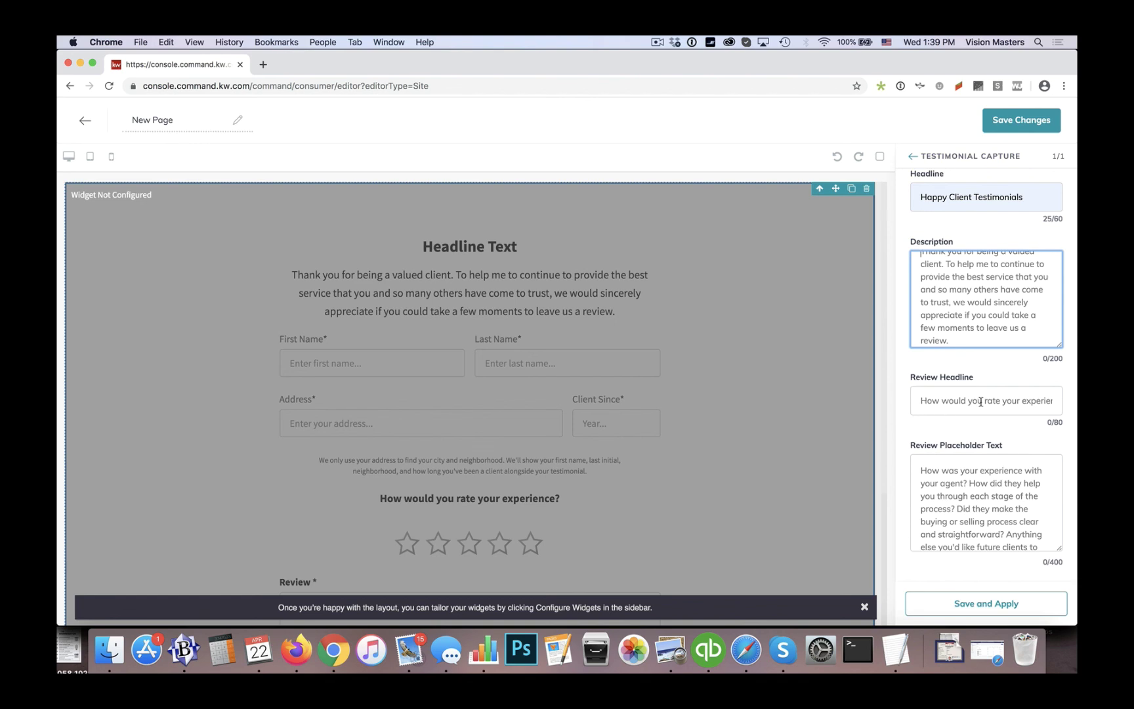
{"action": "scroll", "coordinate": [984, 489], "scroll_direction": "down", "scroll_amount": 1}
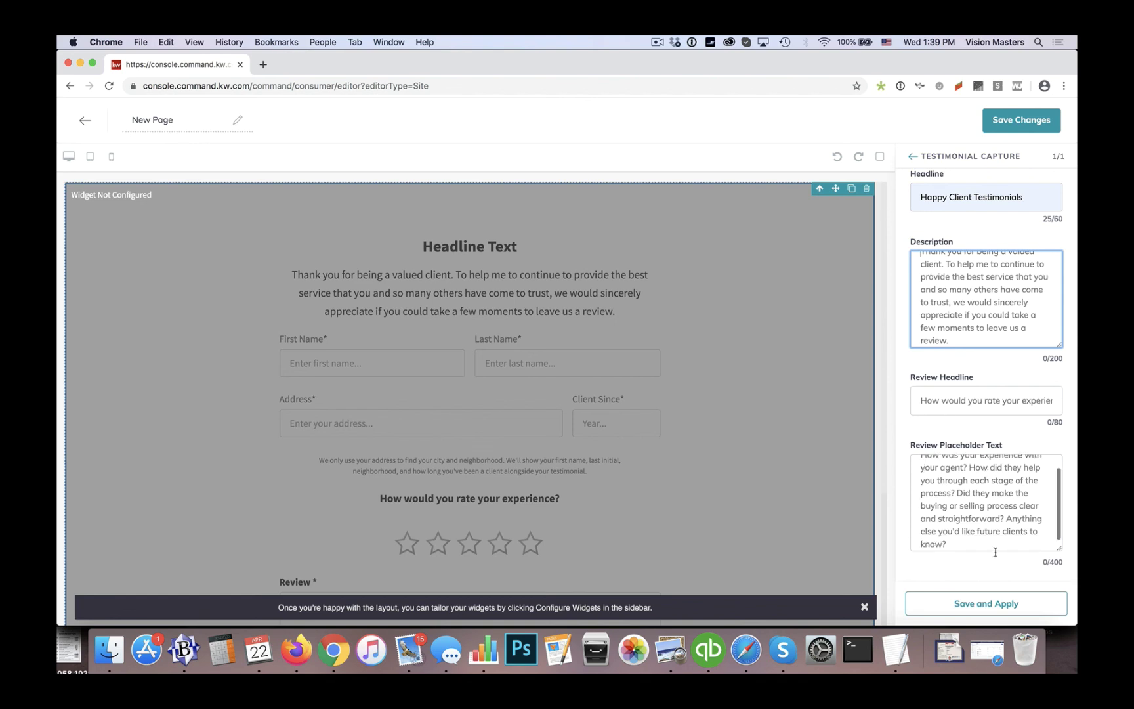
{"action": "left_click", "coordinate": [978, 603]}
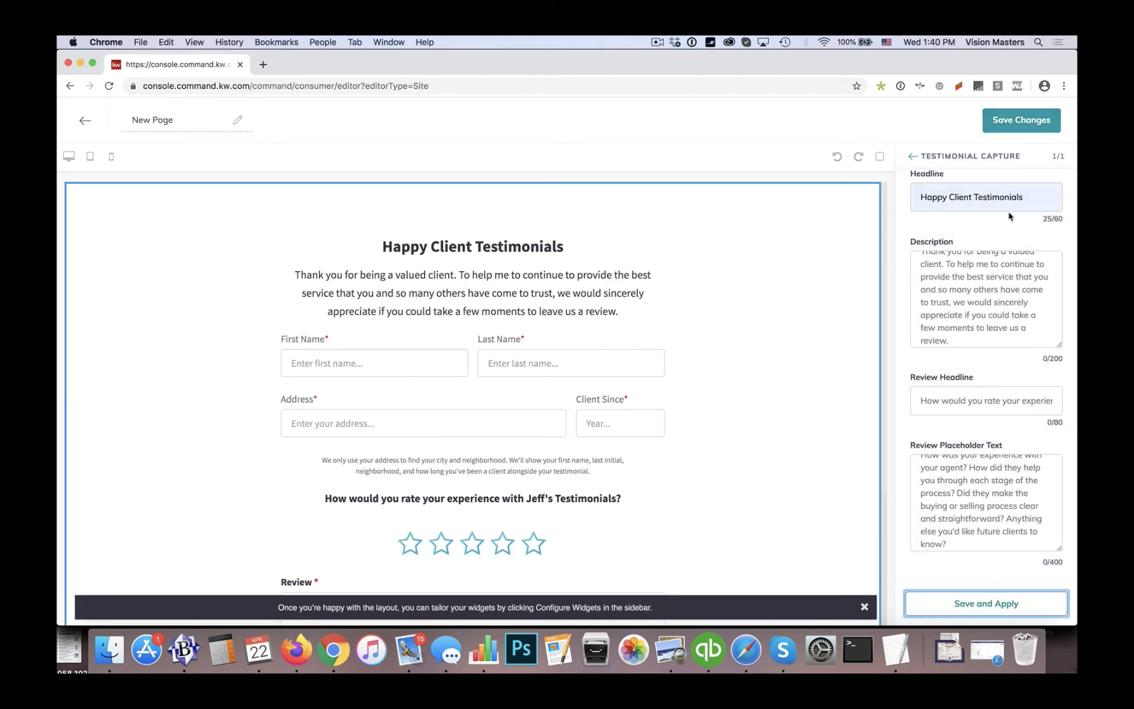
- Save the page changes and confirm publishing it as an agent site page
{"action": "scroll", "coordinate": [976, 259], "scroll_direction": "up", "scroll_amount": 1}
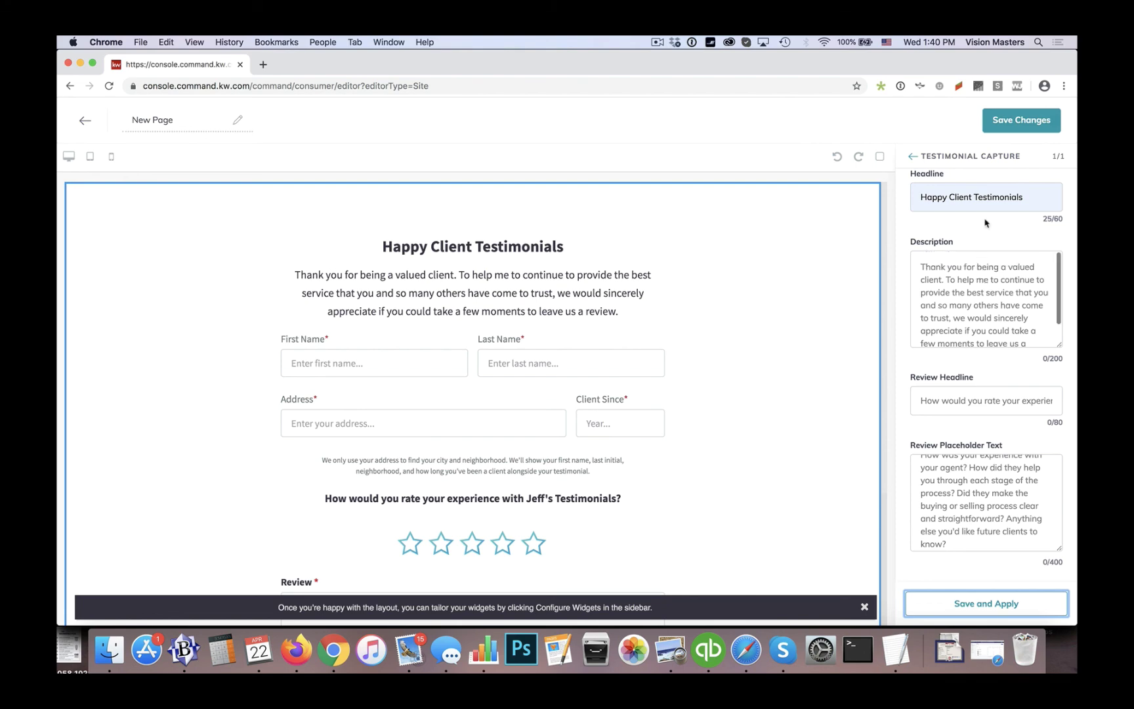
{"action": "left_click", "coordinate": [1013, 120]}
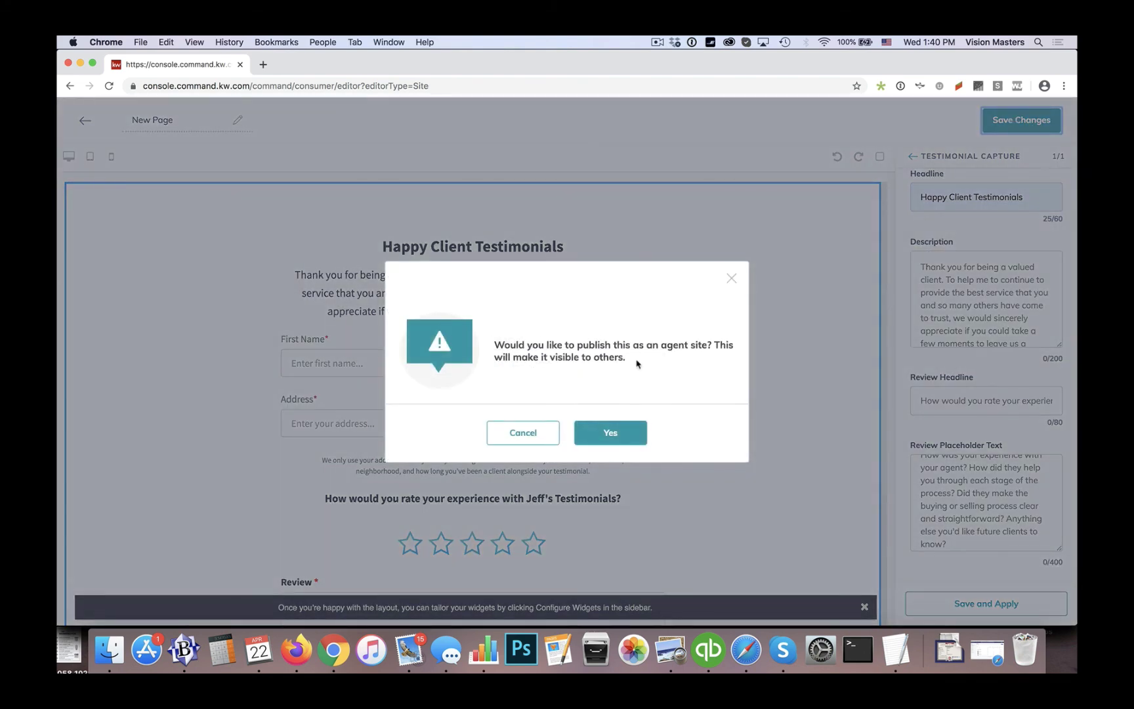
{"action": "left_click", "coordinate": [629, 431]}
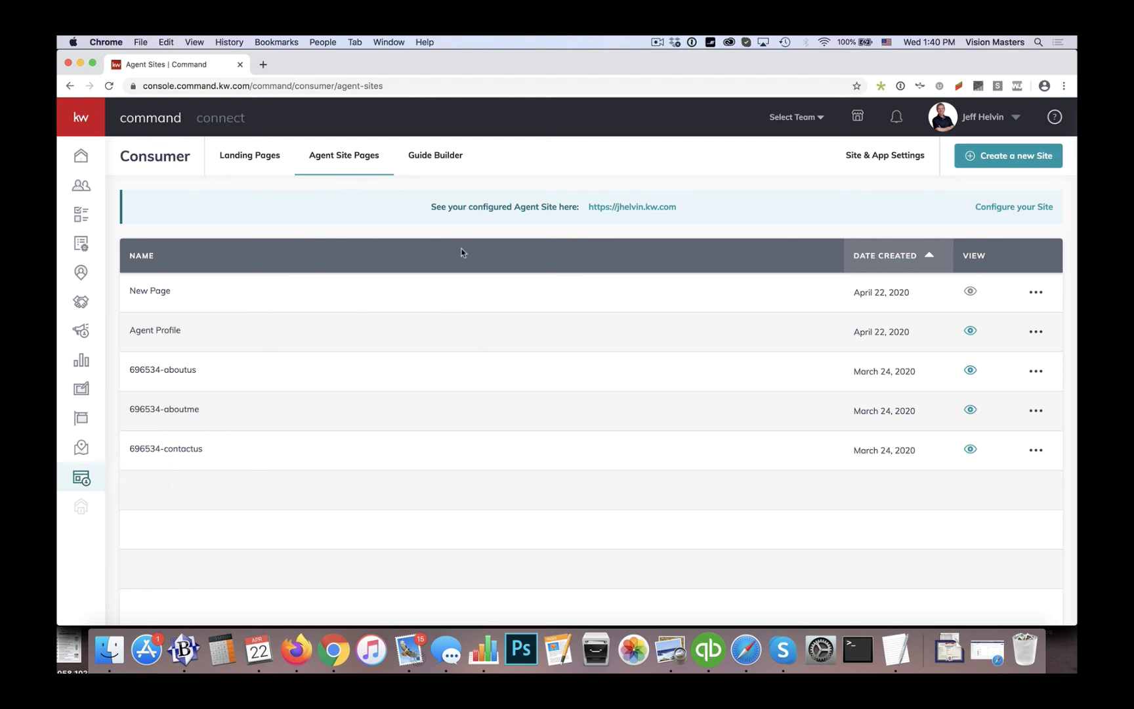
{"action": "mouse_move", "coordinate": [976, 292]}
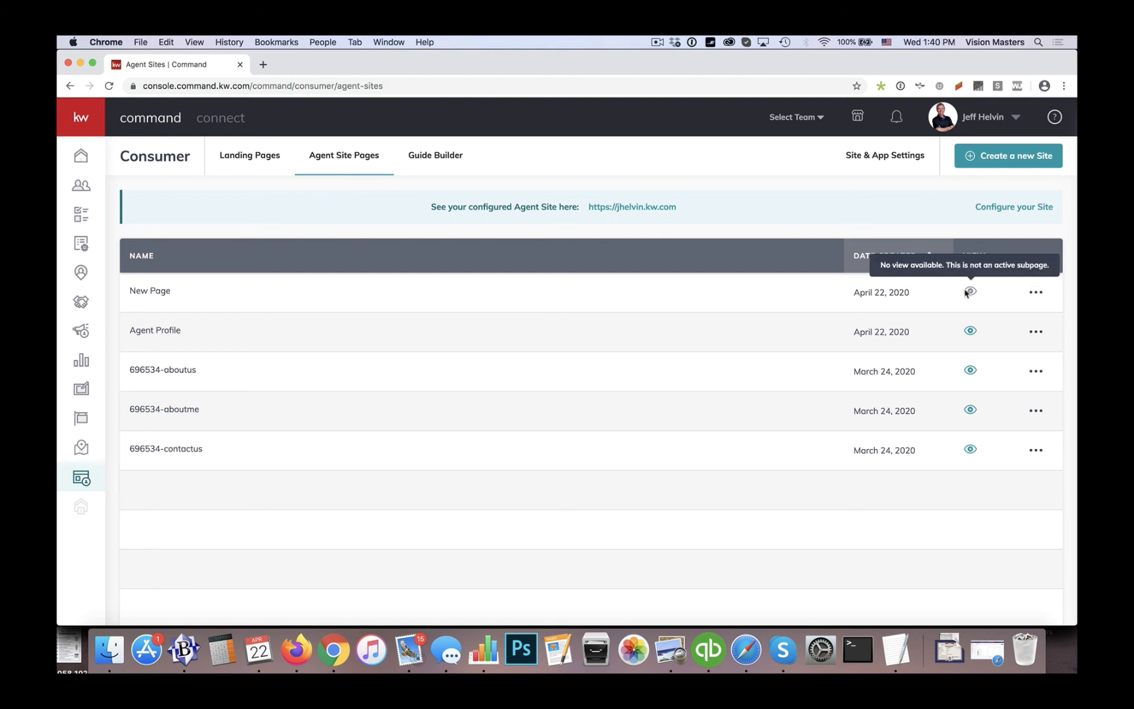
- Add New Page to the site navigation in Site & App Settings > Site Pages
{"action": "left_click", "coordinate": [891, 156]}
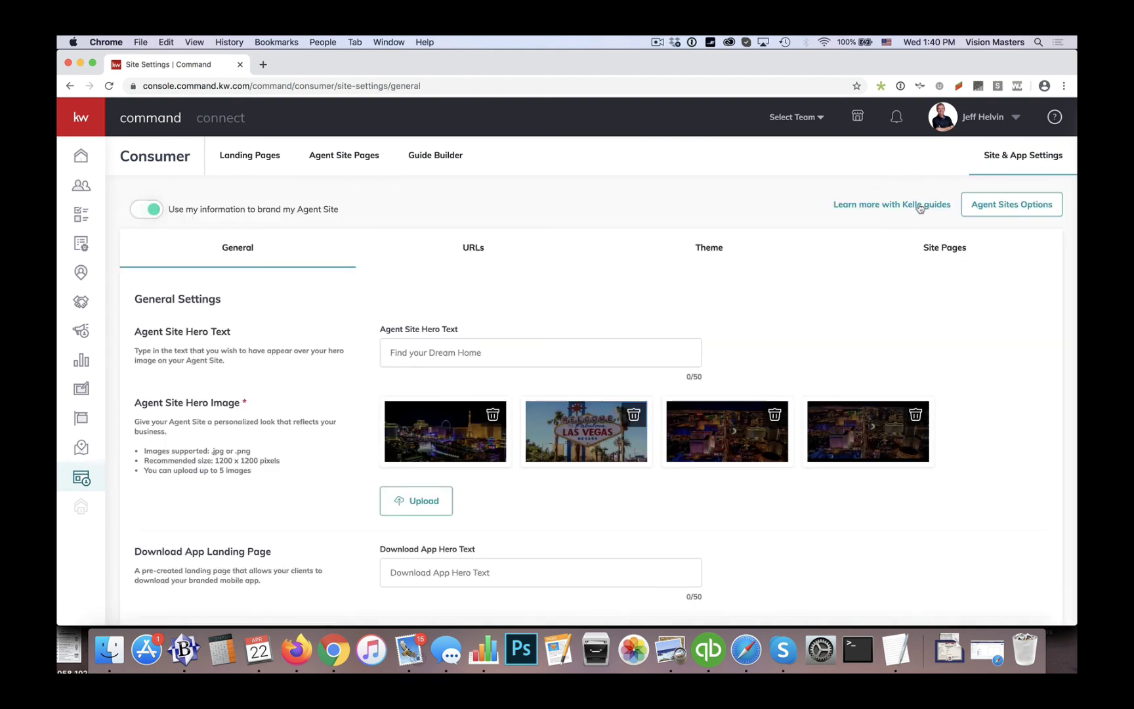
{"action": "left_click", "coordinate": [947, 254]}
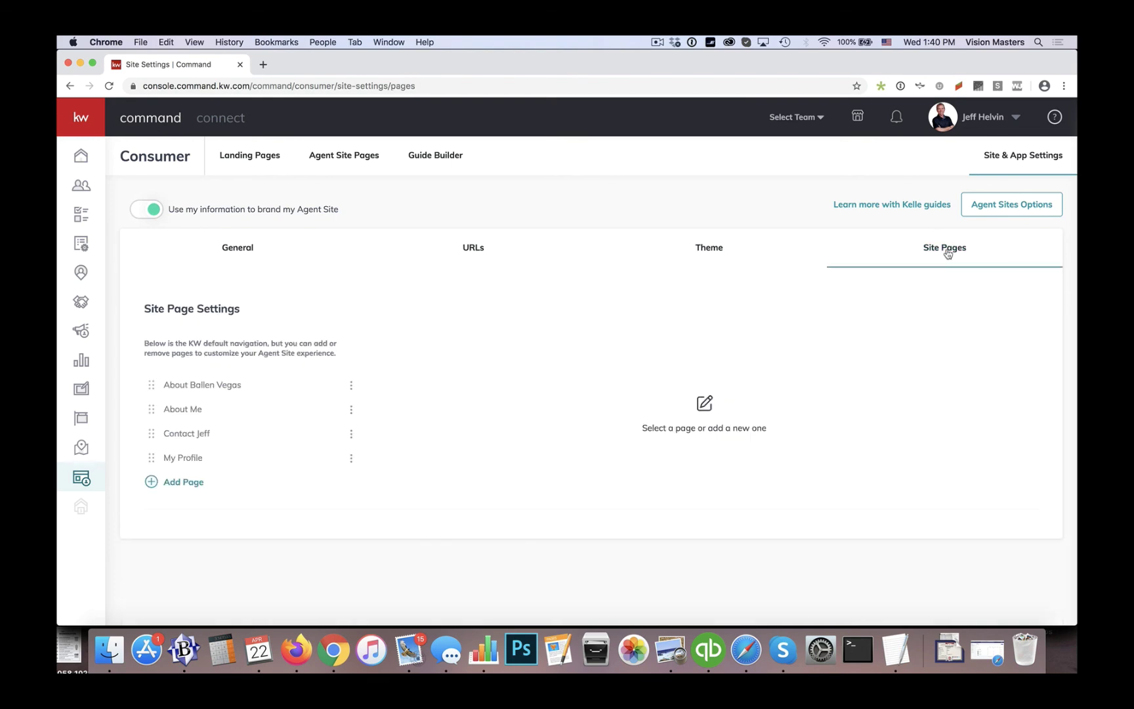
{"action": "left_click", "coordinate": [185, 483]}
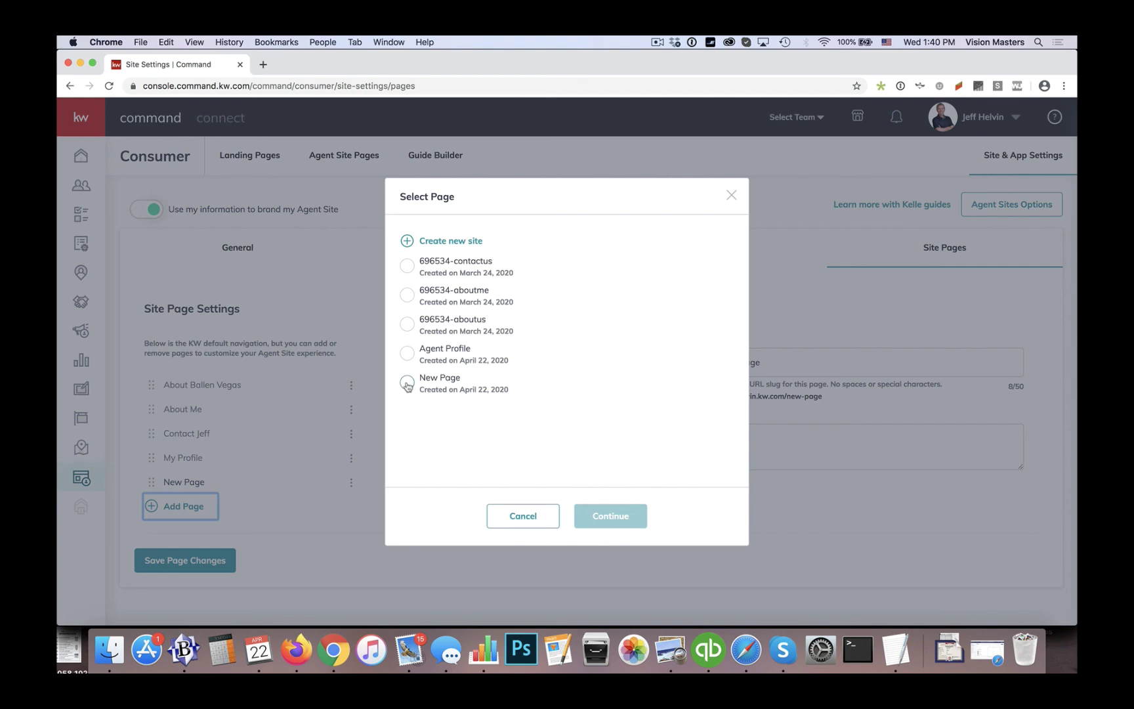
{"action": "left_click", "coordinate": [408, 385]}
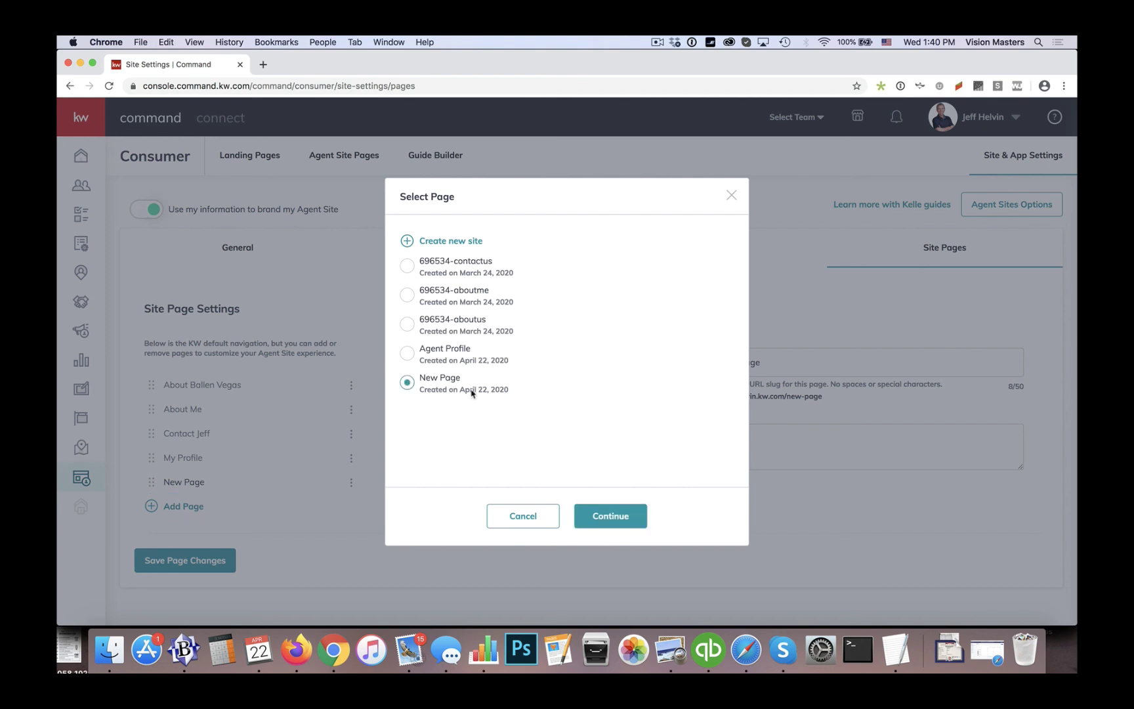
{"action": "left_click", "coordinate": [612, 516]}
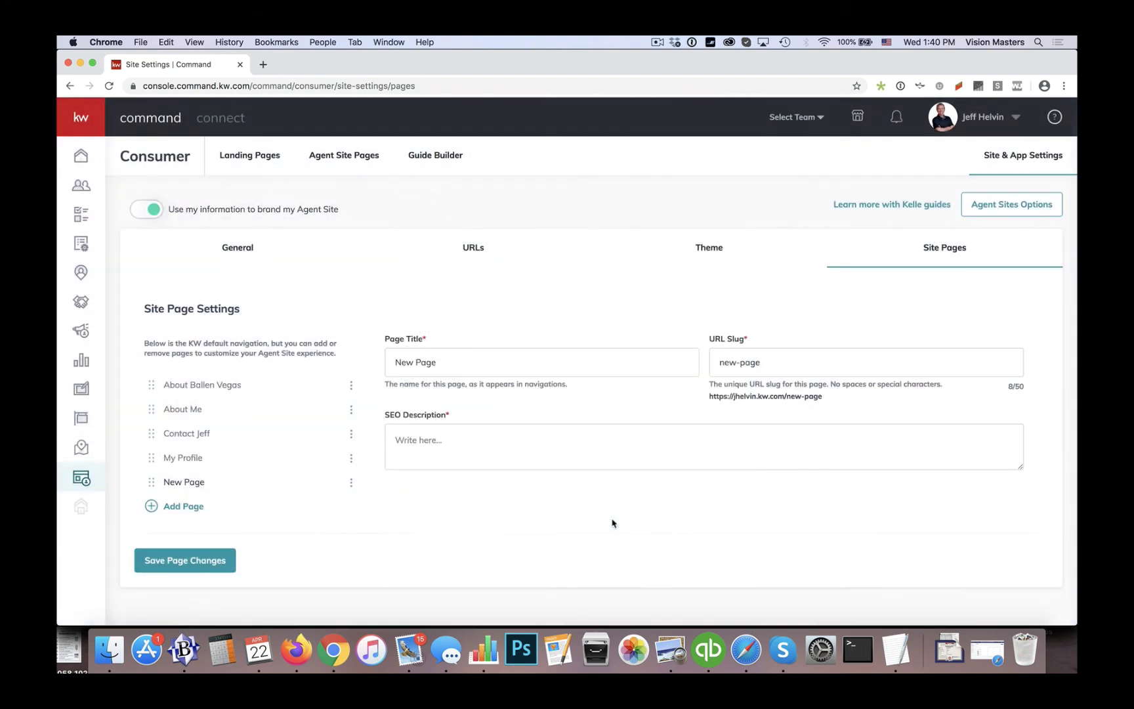
- Title it My Testimonials, slug testimonials, SEO description 'Leave me a review or testimonial.', and save
{"action": "triple_click", "coordinate": [468, 367]}
{"action": "type", "text": "Je"}
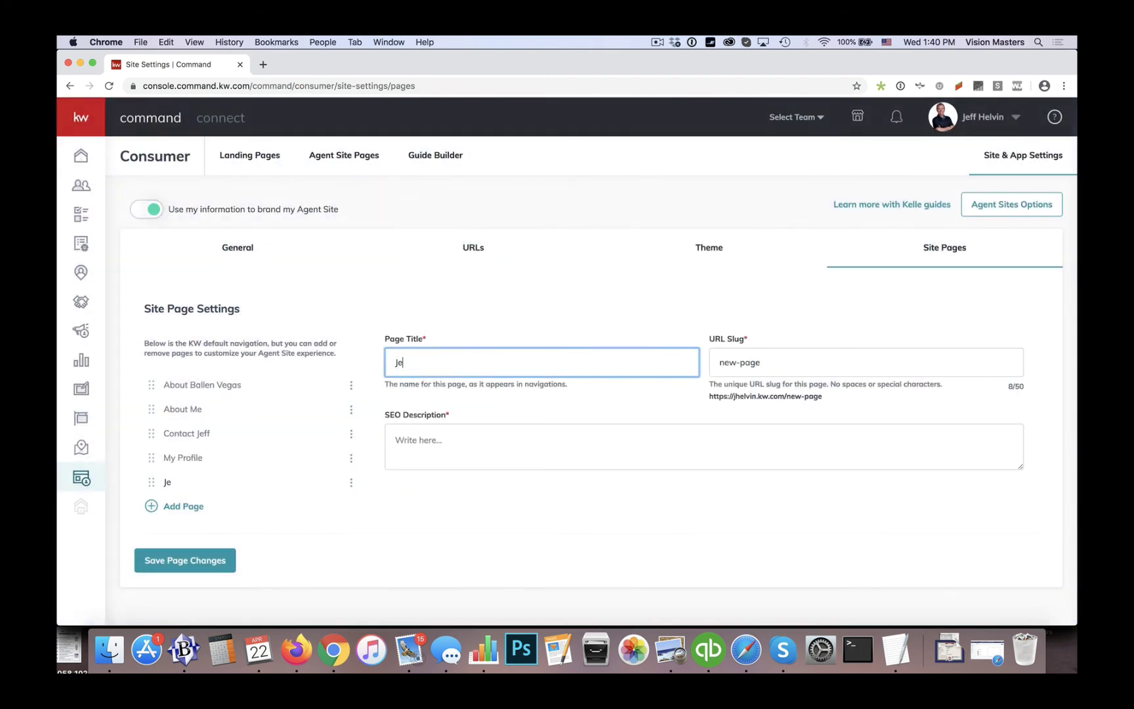
{"action": "key", "text": "BackSpace"}
{"action": "key", "text": "BackSpace"}
{"action": "type", "text": "My Testimonials"}
{"action": "left_click", "coordinate": [764, 365]}
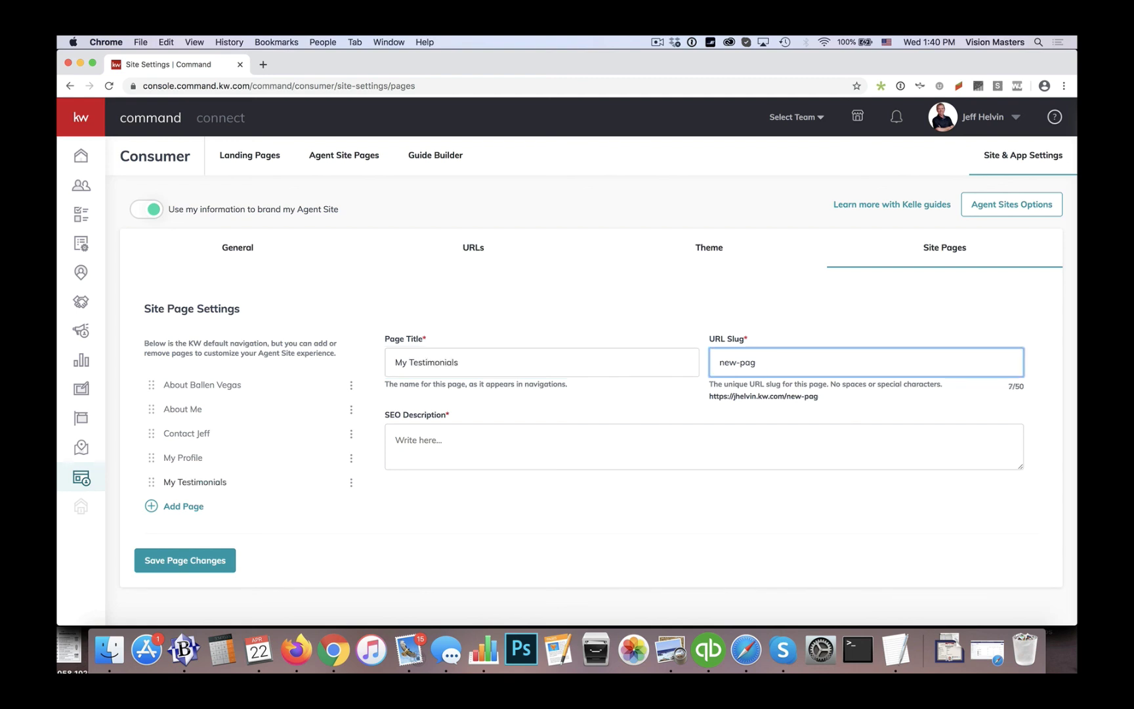
{"action": "key", "text": "BackSpace"}
{"action": "key", "text": "BackSpace"}
{"action": "key", "text": "BackSpace"}
{"action": "key", "text": "BackSpace"}
{"action": "key", "text": "BackSpace"}
{"action": "key", "text": "BackSpace"}
{"action": "key", "text": "BackSpace"}
{"action": "type", "text": "testimonials"}
{"action": "left_click", "coordinate": [458, 456]}
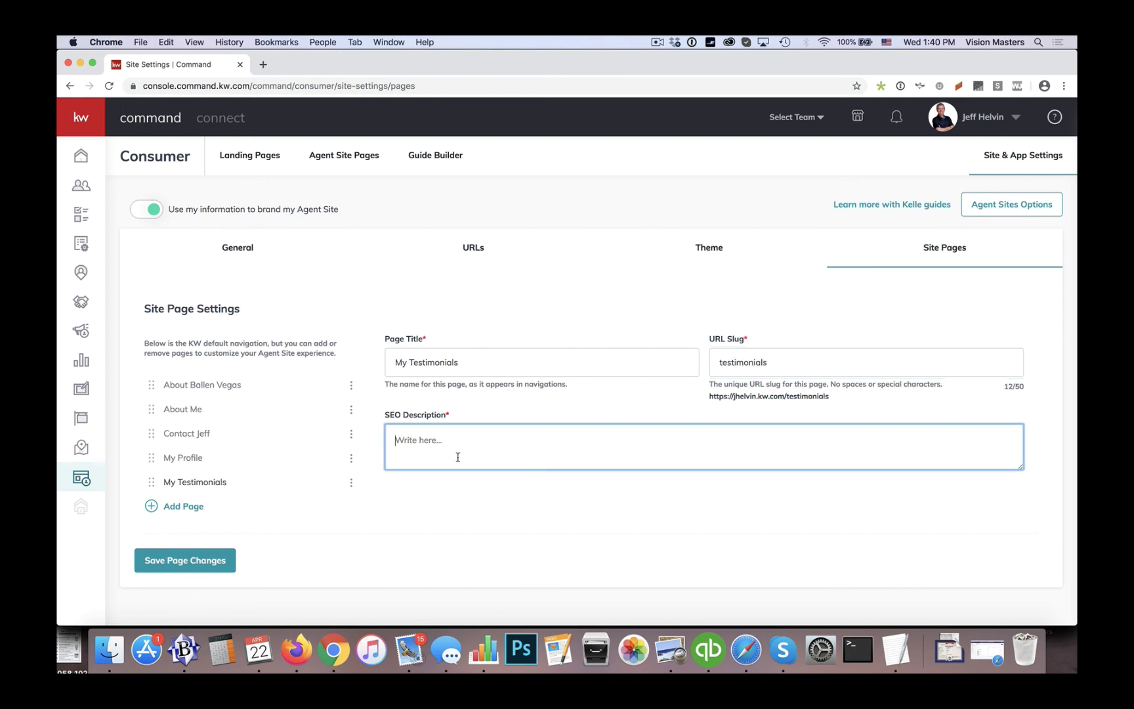
{"action": "type", "text": "Leave me a review.or testimonial."}
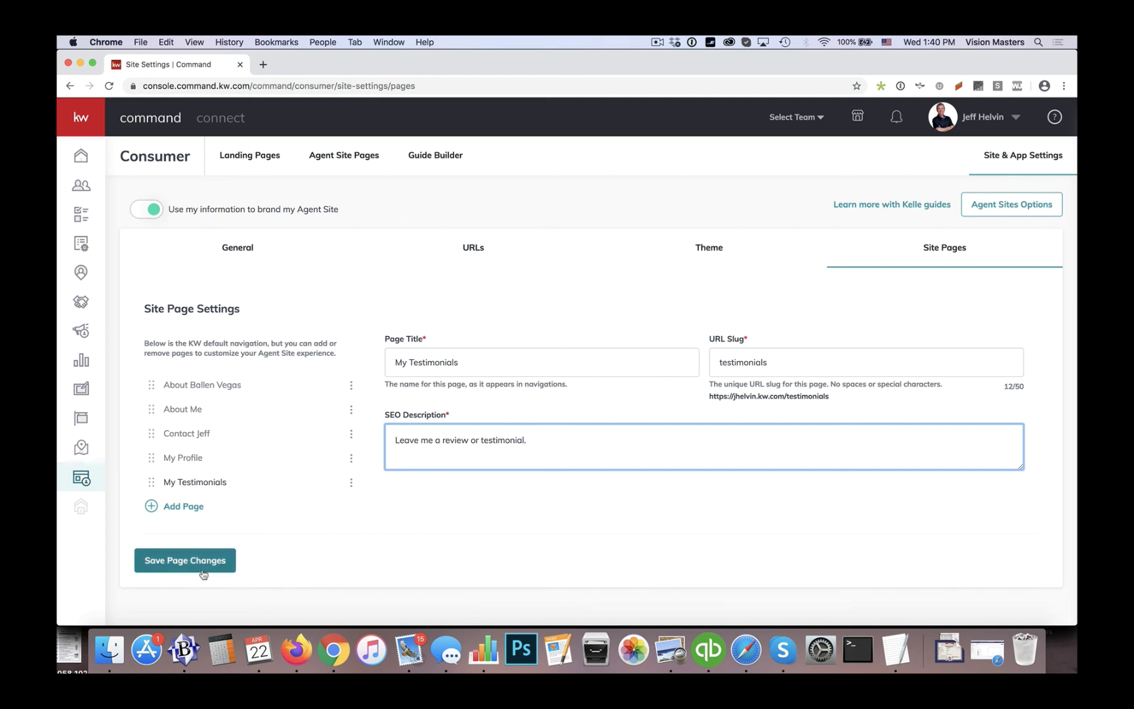
{"action": "left_click", "coordinate": [199, 568]}
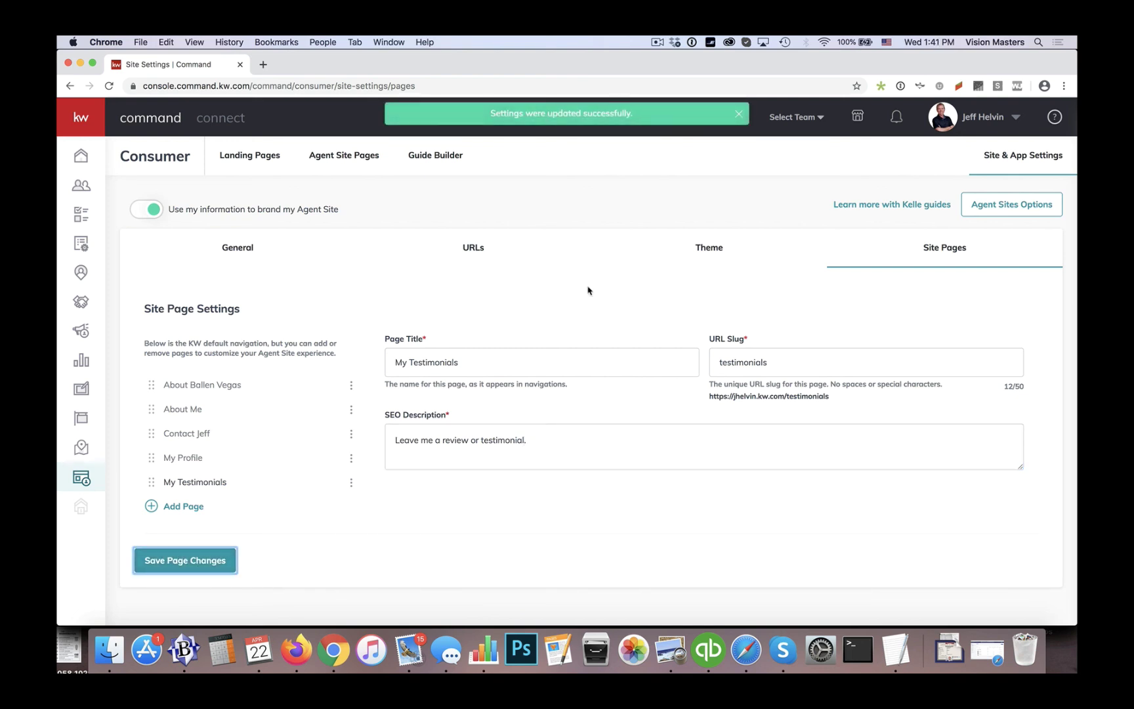
- Filter Designs to Agent site, listing New Page, Contact Us, Agent Profile and Company Profile
{"action": "left_click", "coordinate": [346, 162]}
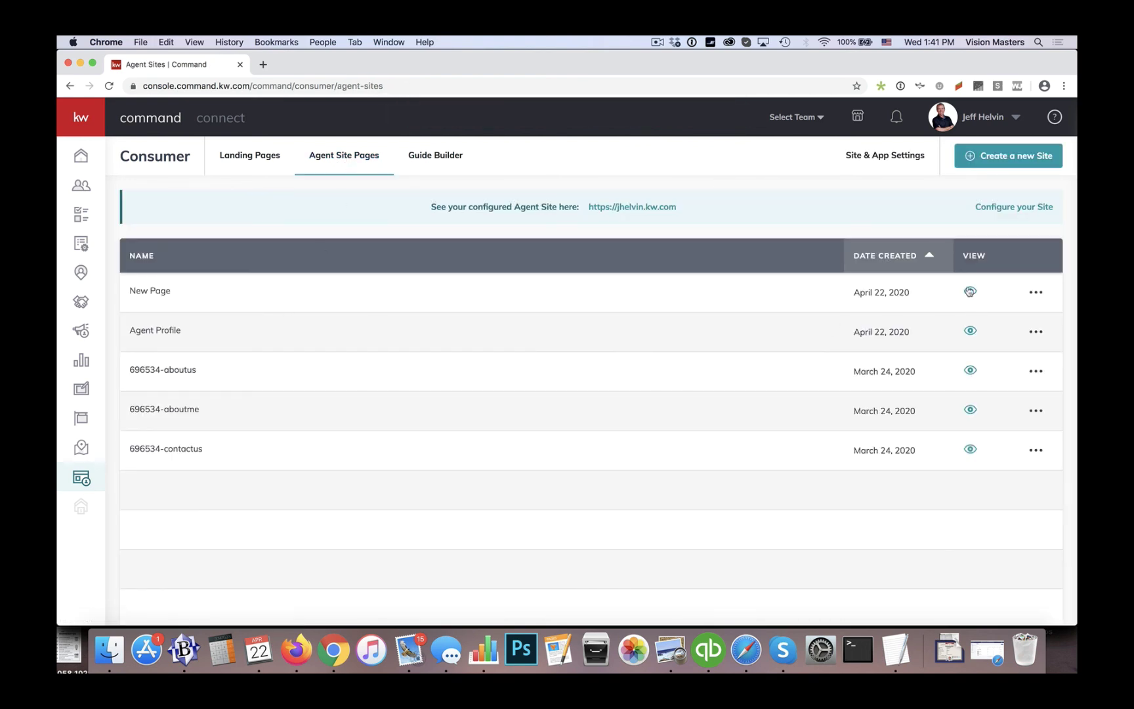
{"action": "left_click", "coordinate": [84, 392]}
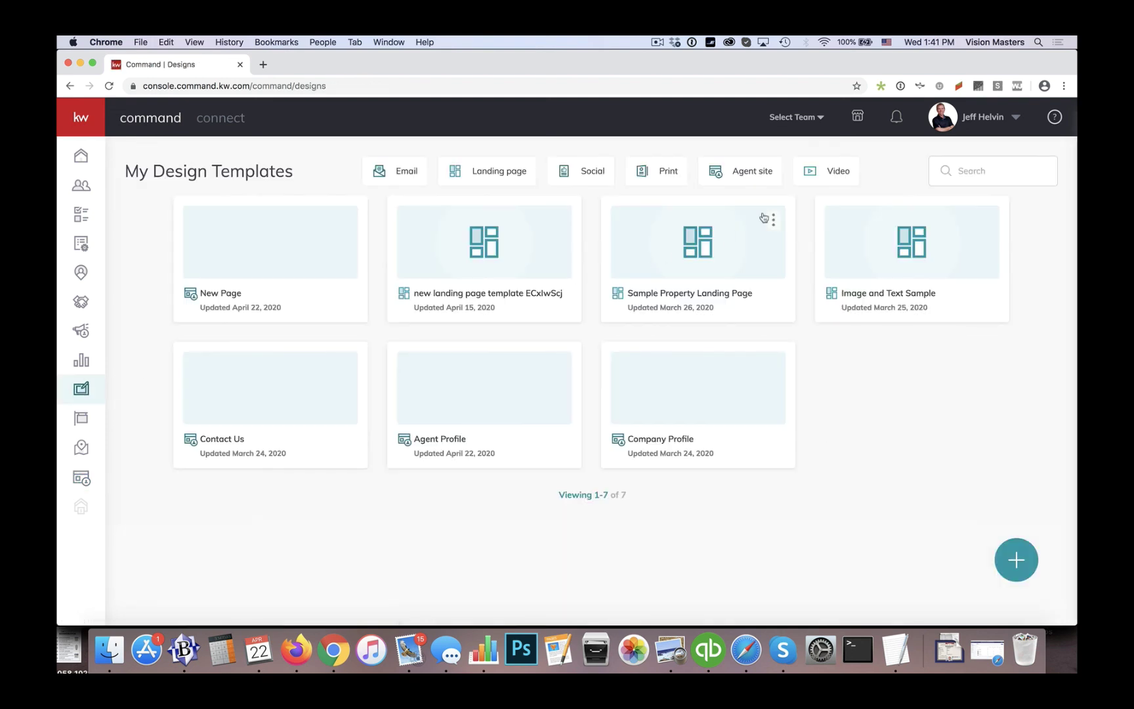
{"action": "left_click", "coordinate": [760, 172]}
{"action": "mouse_move", "coordinate": [227, 296]}
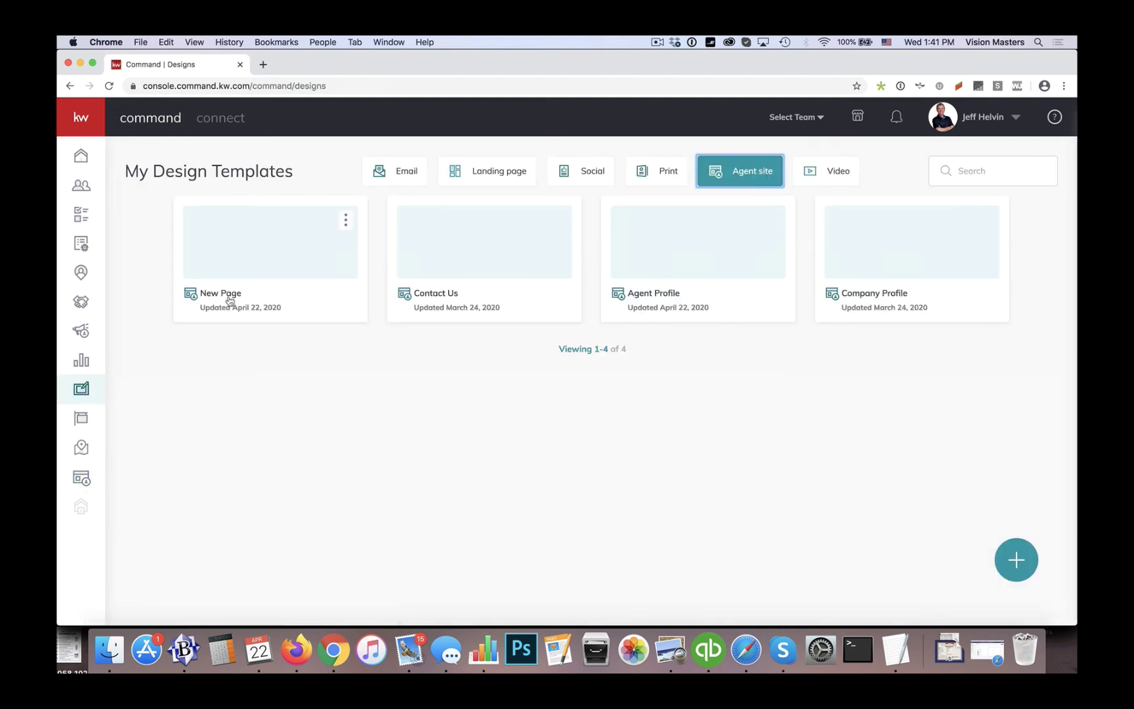